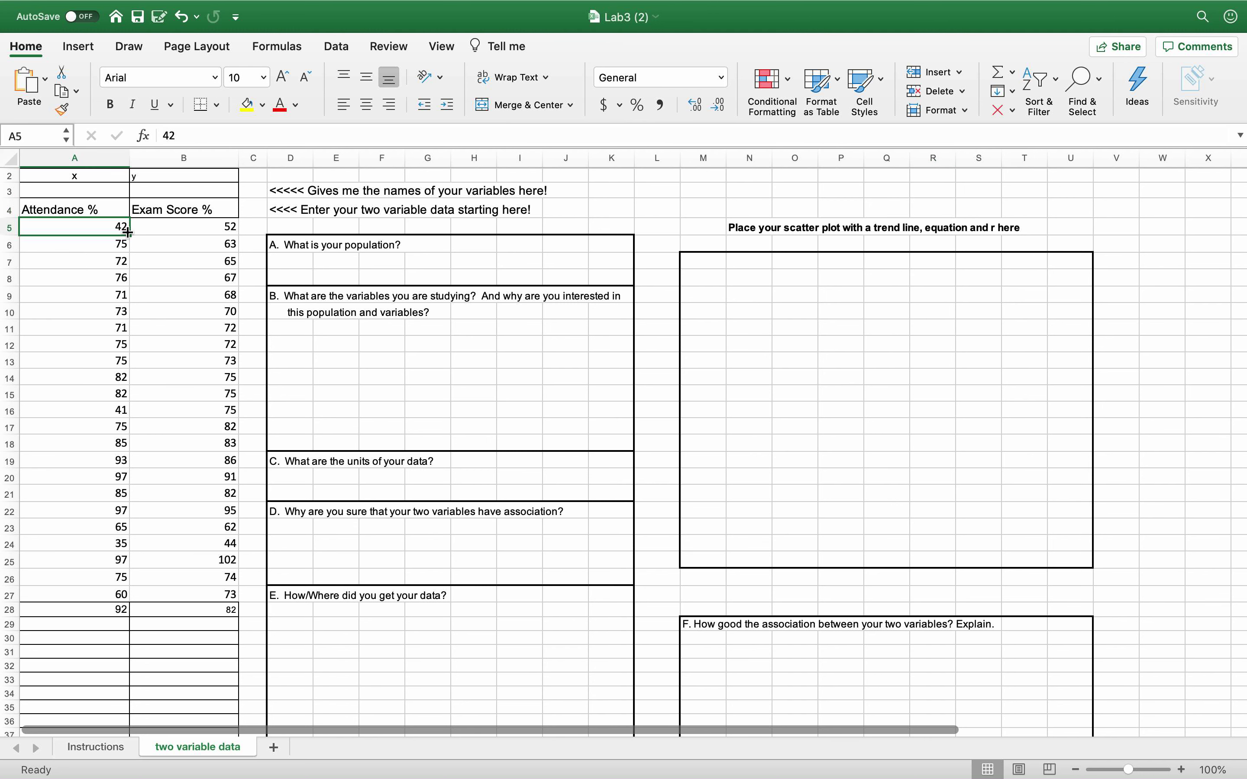
# - Select the Attendance % and Exam Score % data in A5:B28
pyautogui.click(60, 229)
pyautogui.click(171, 227)
pyautogui.click(62, 228)
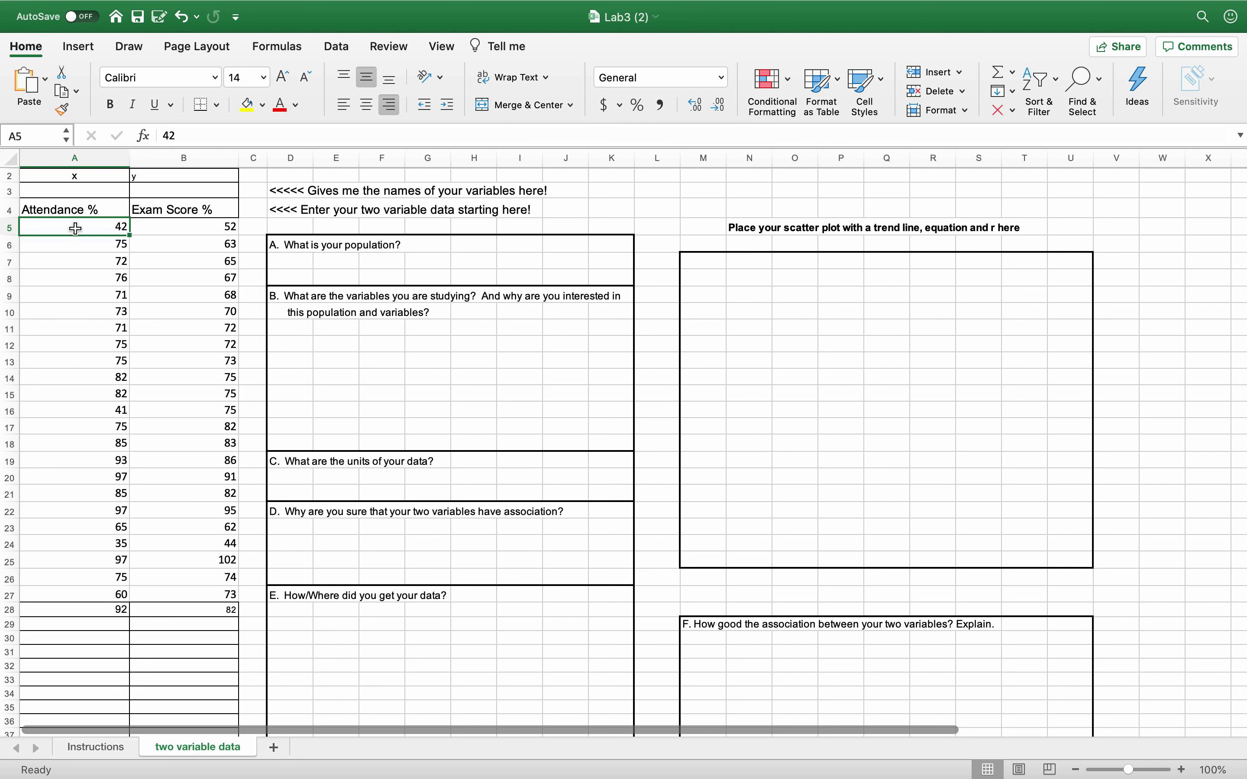
pyautogui.click(180, 228)
pyautogui.click(101, 228)
pyautogui.click(152, 227)
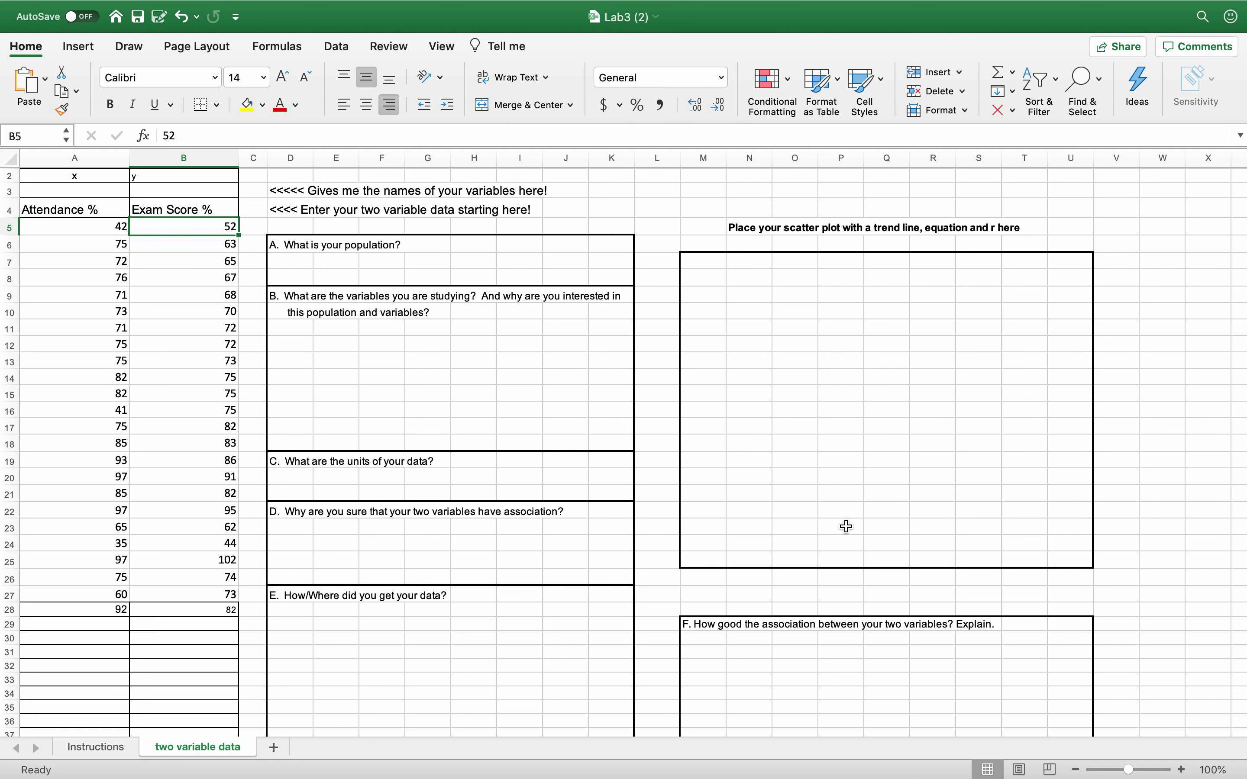
pyautogui.moveTo(56, 230); pyautogui.dragTo(173, 241)
pyautogui.click(92, 209)
pyautogui.click(187, 214)
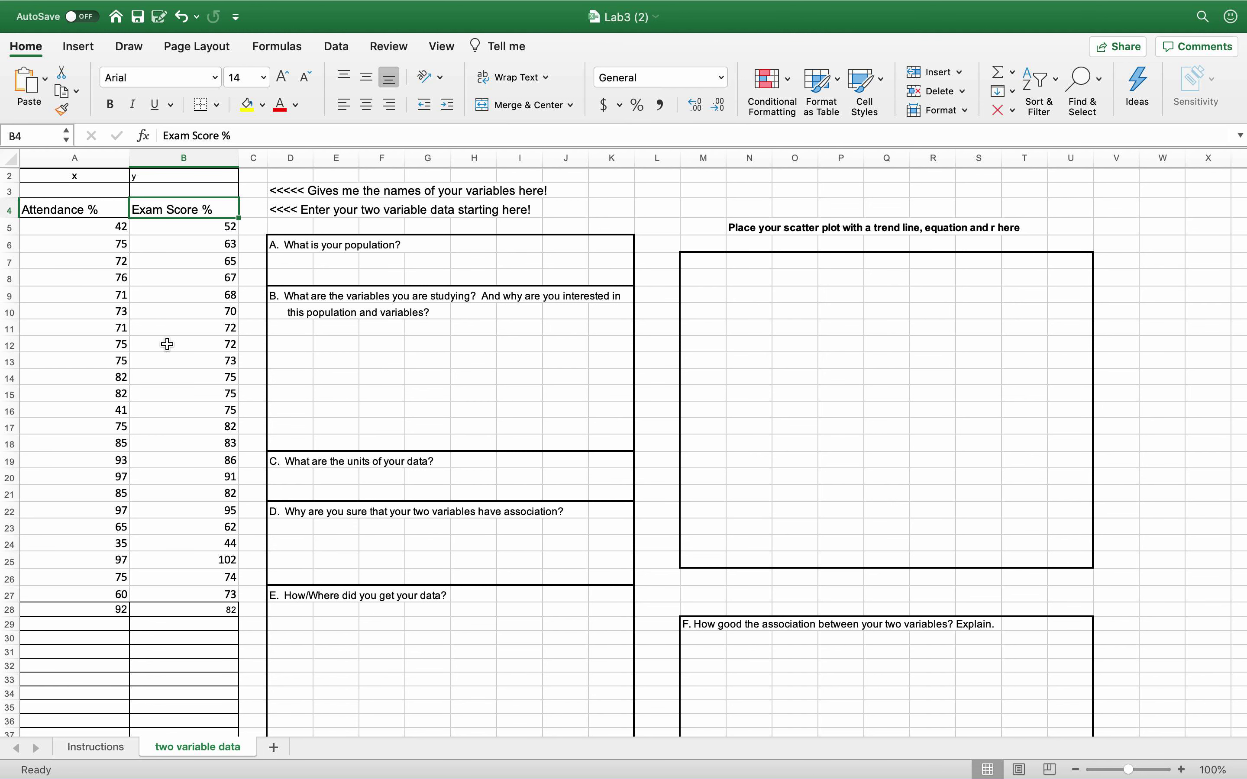
pyautogui.click(97, 229)
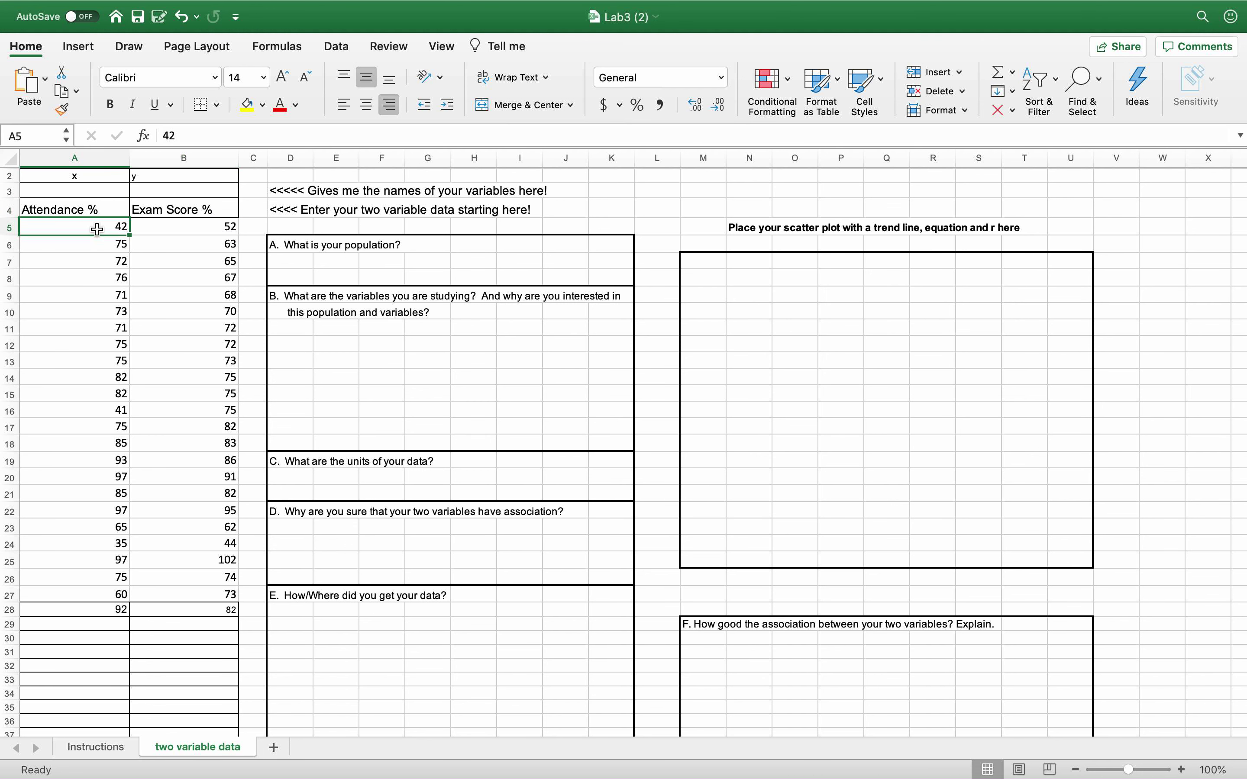
pyautogui.click(156, 227)
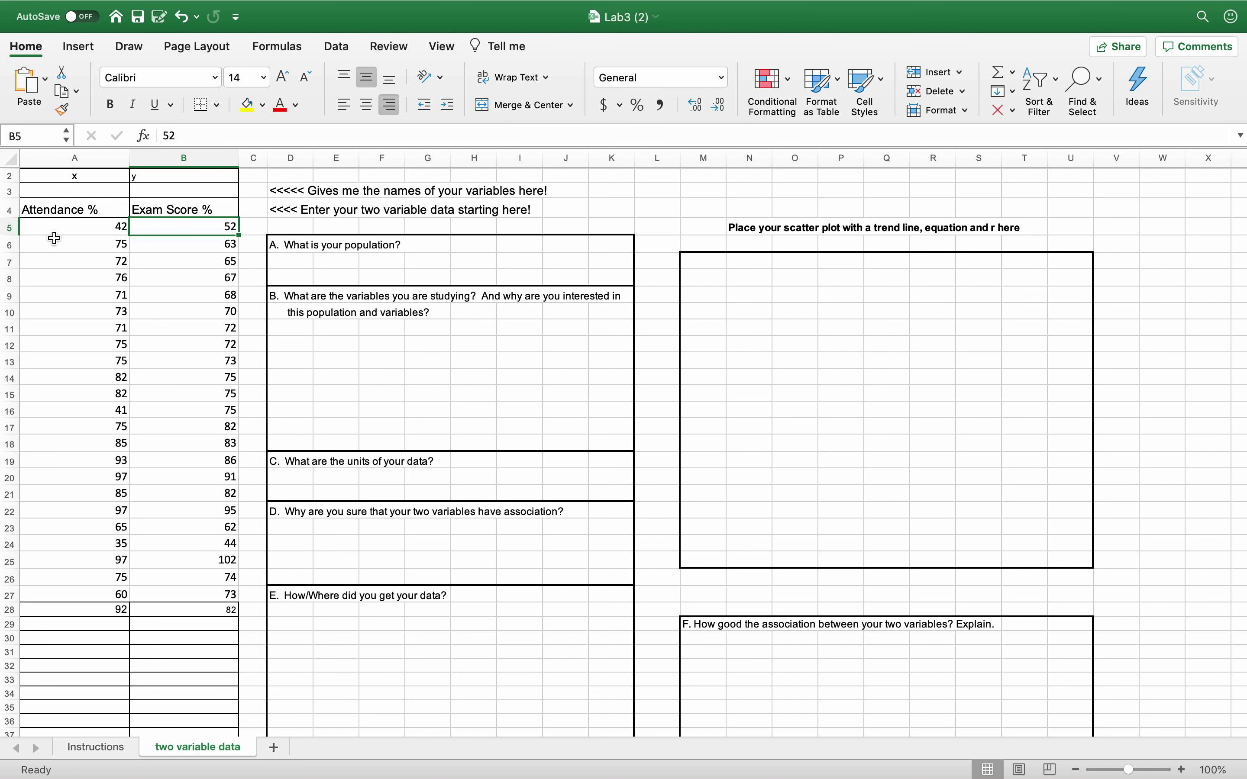
pyautogui.moveTo(49, 227); pyautogui.dragTo(184, 612)
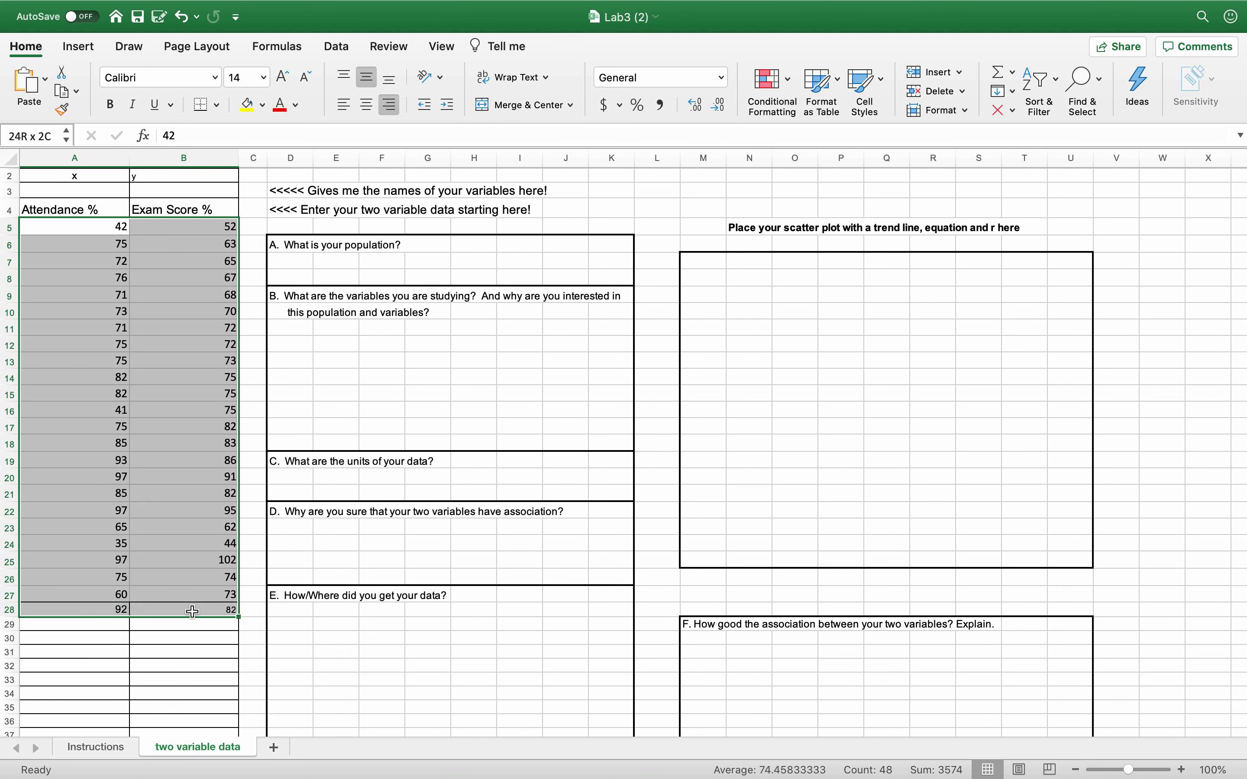
# - Insert a plain scatter chart and fit it into the outlined scatter-plot box
pyautogui.click(89, 45)
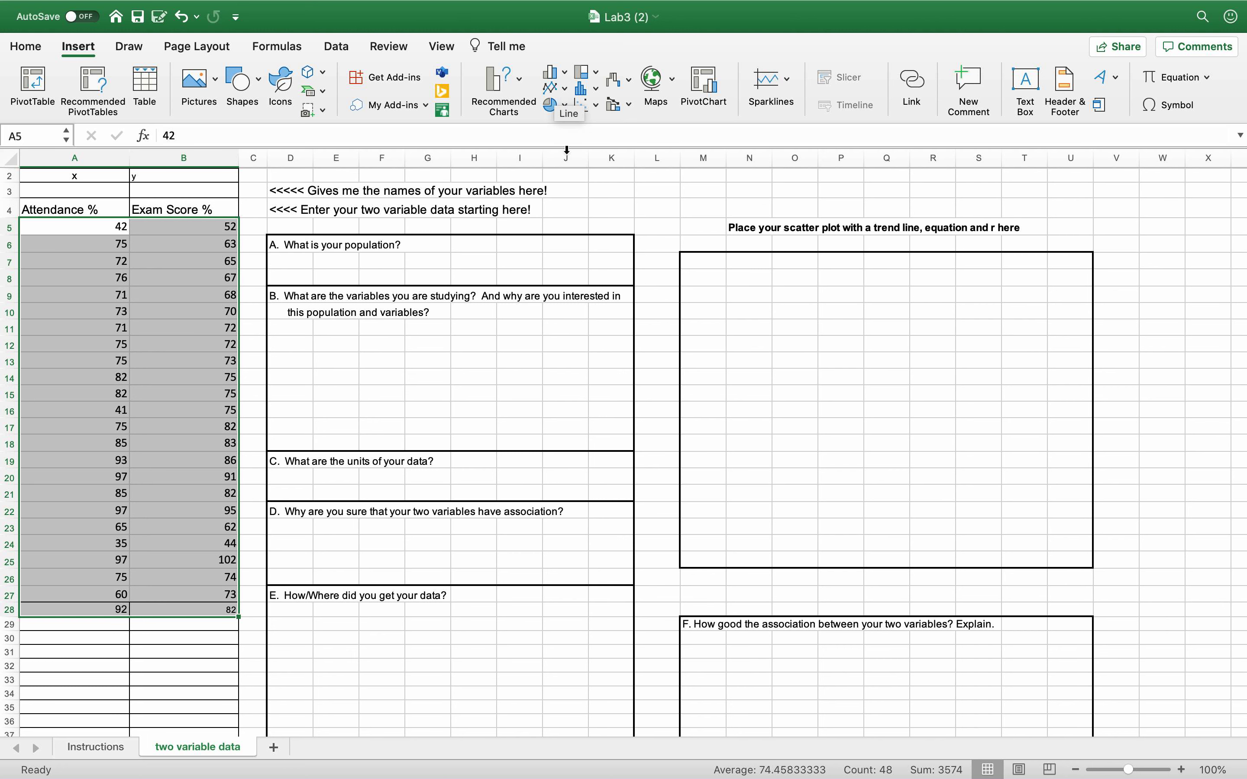
pyautogui.click(597, 104)
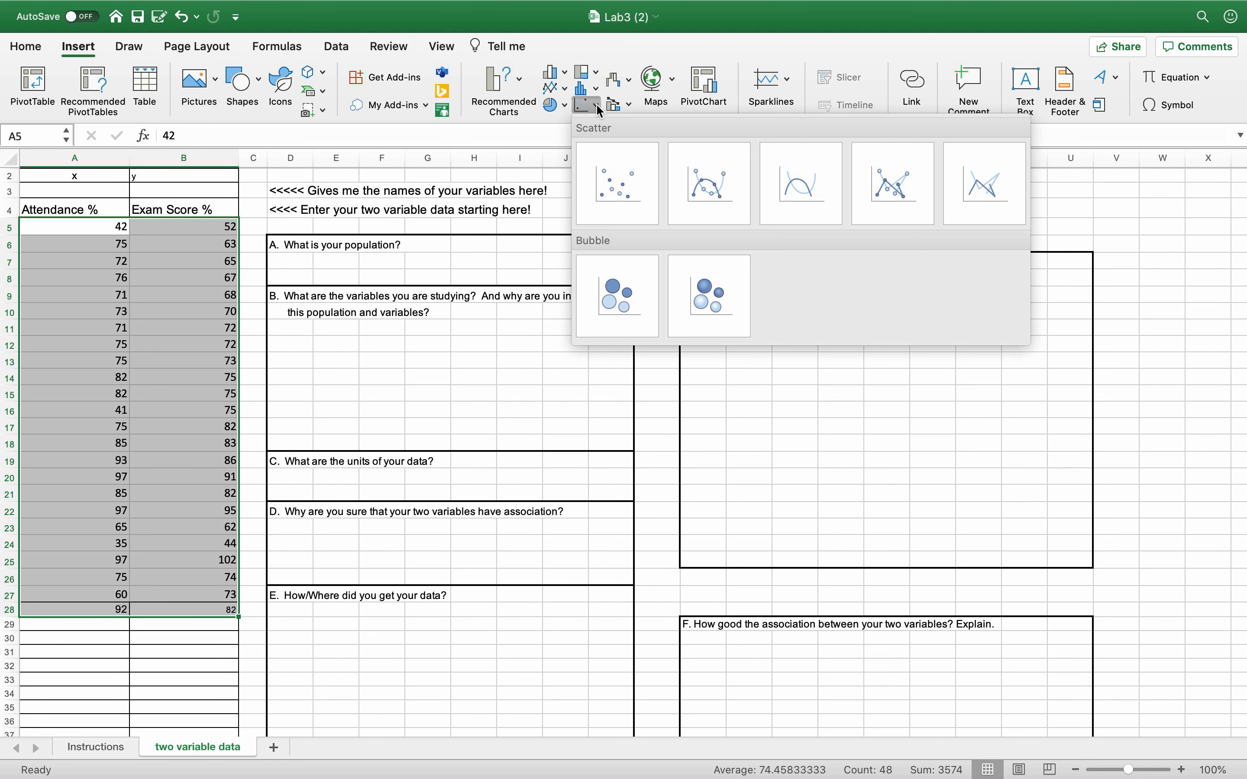
pyautogui.click(619, 184)
pyautogui.moveTo(708, 343); pyautogui.dragTo(1013, 249)
pyautogui.moveTo(778, 441); pyautogui.dragTo(680, 569)
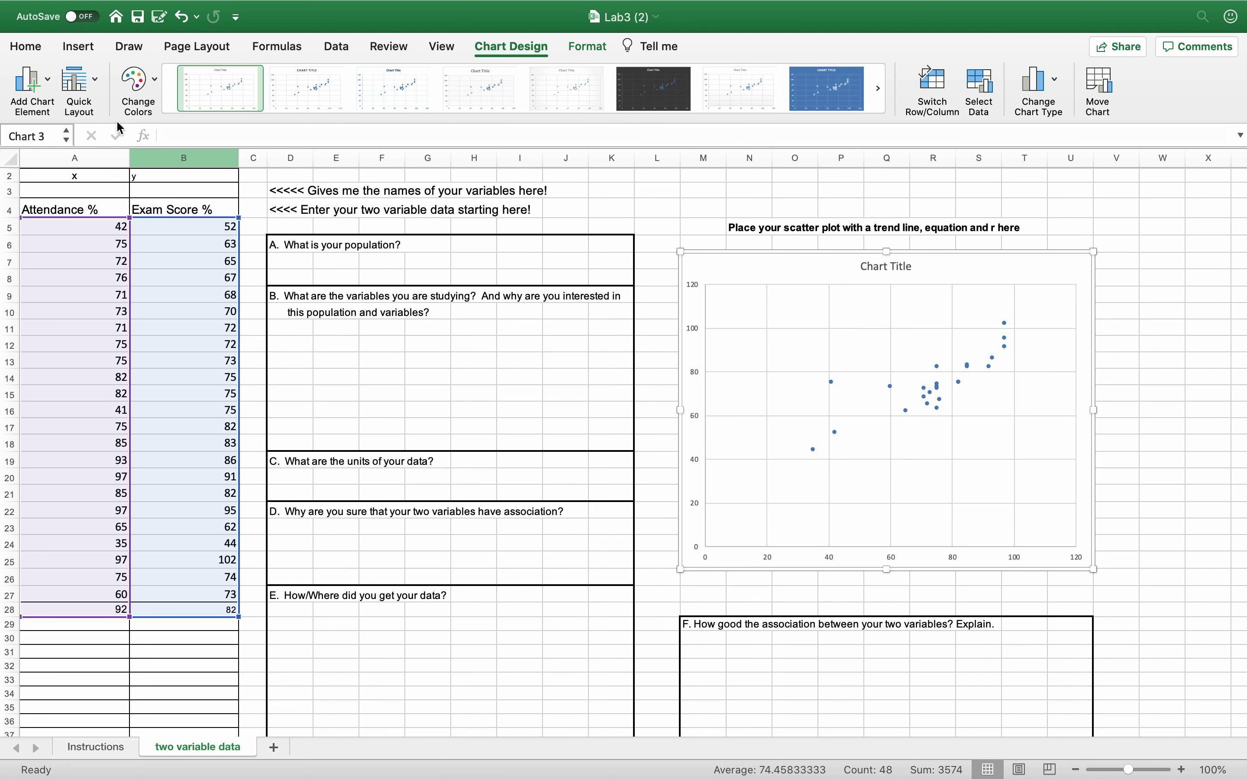
# - Add horizontal and vertical axis titles to the scatter chart
pyautogui.click(47, 83)
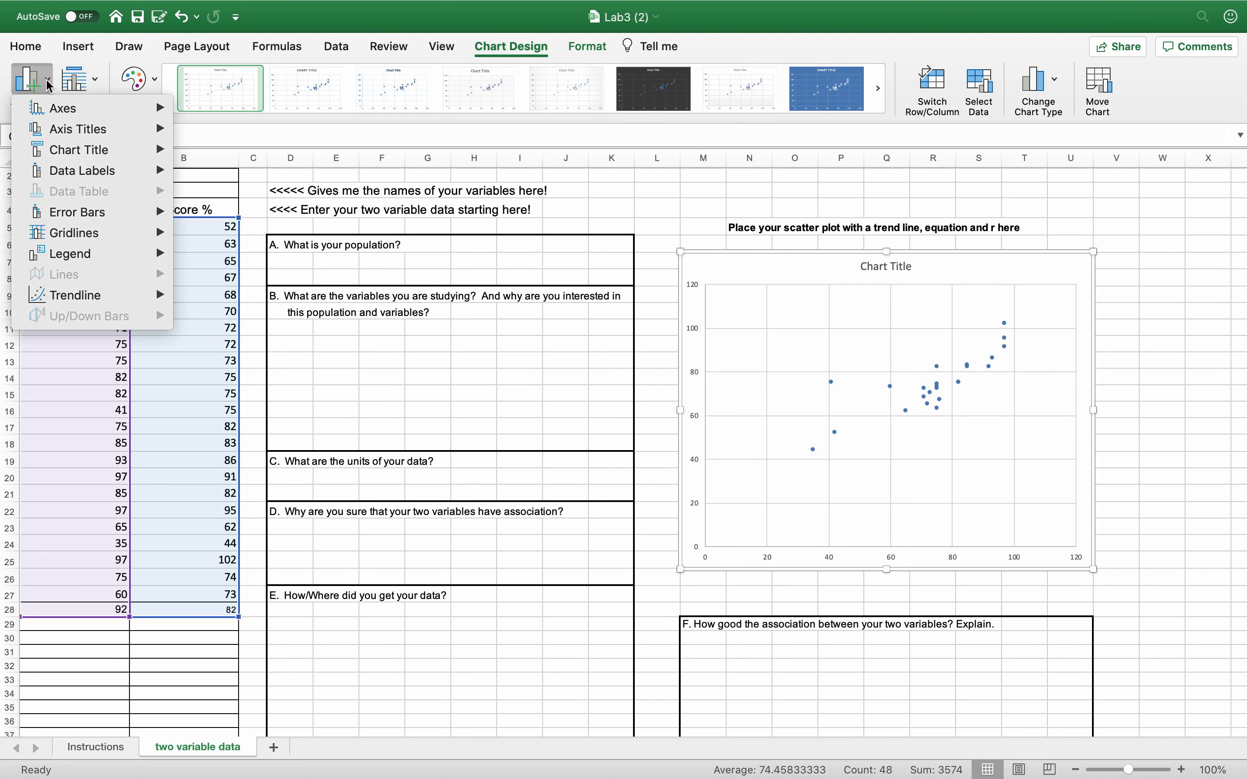
pyautogui.moveTo(73, 112)
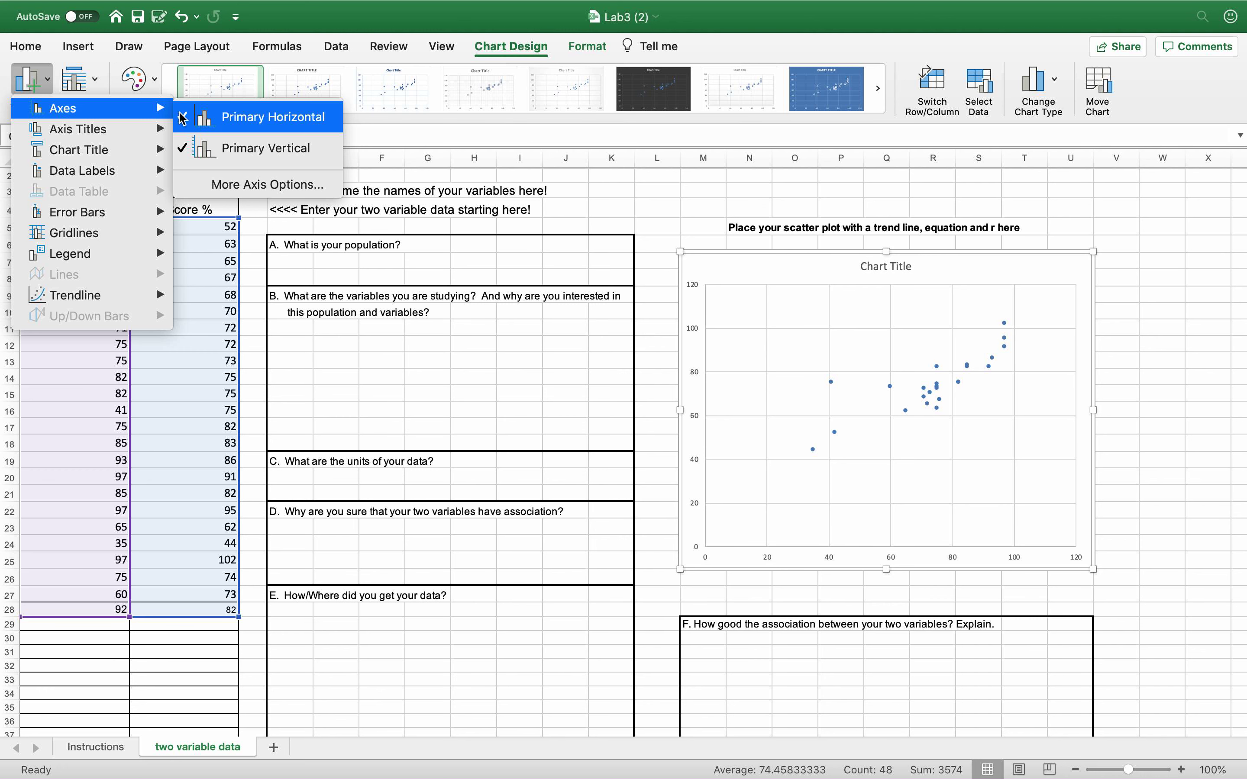
pyautogui.moveTo(109, 170)
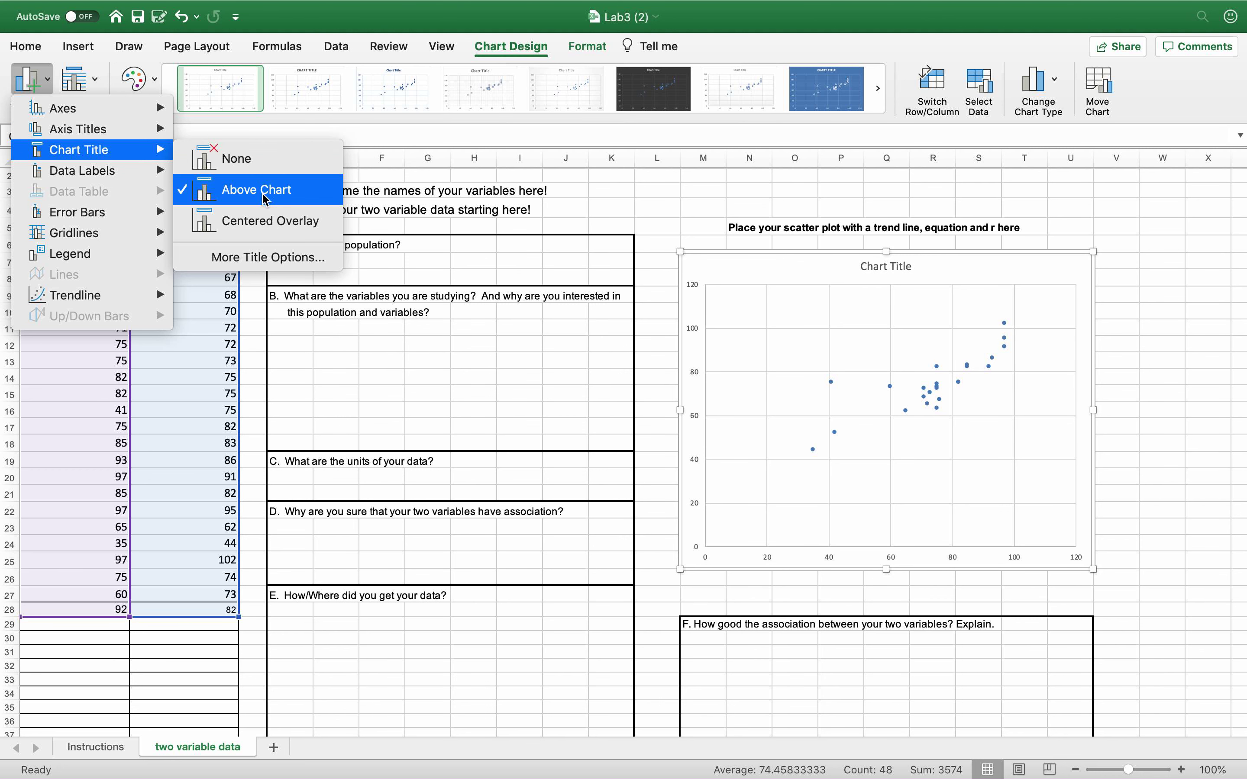
pyautogui.moveTo(150, 170)
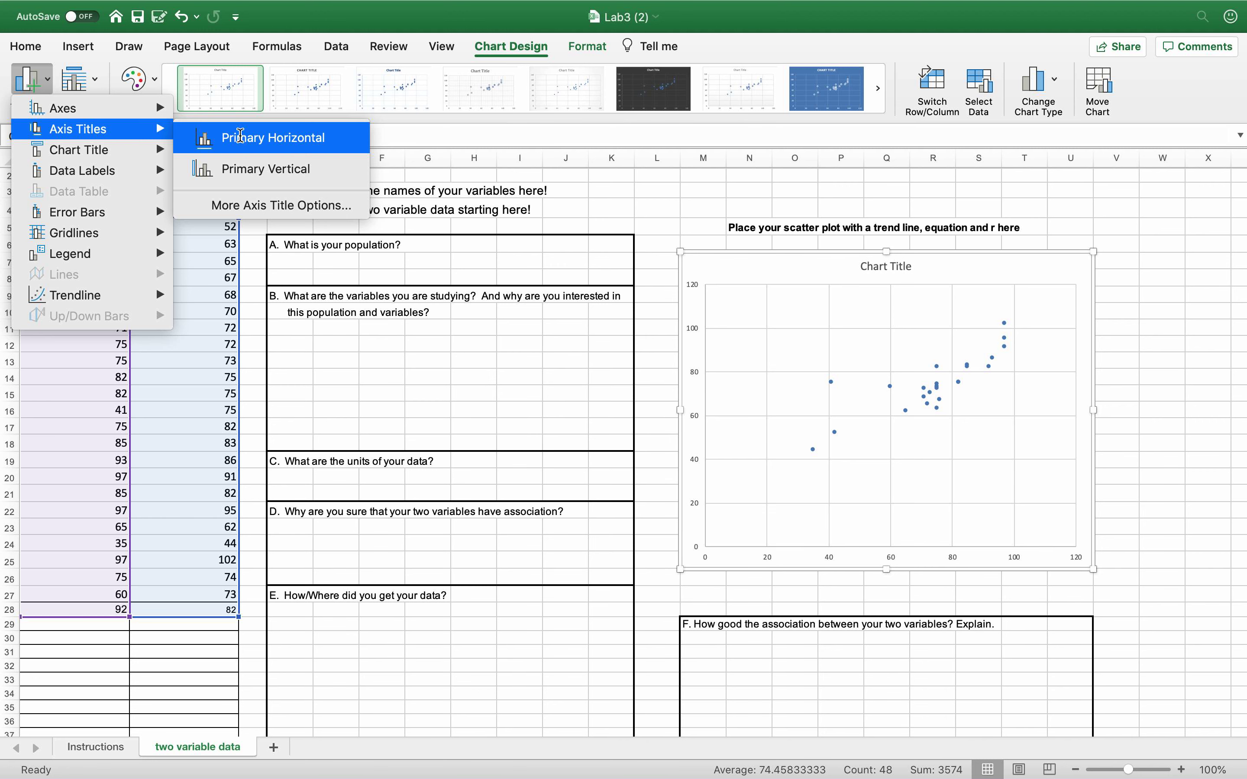
pyautogui.click(237, 138)
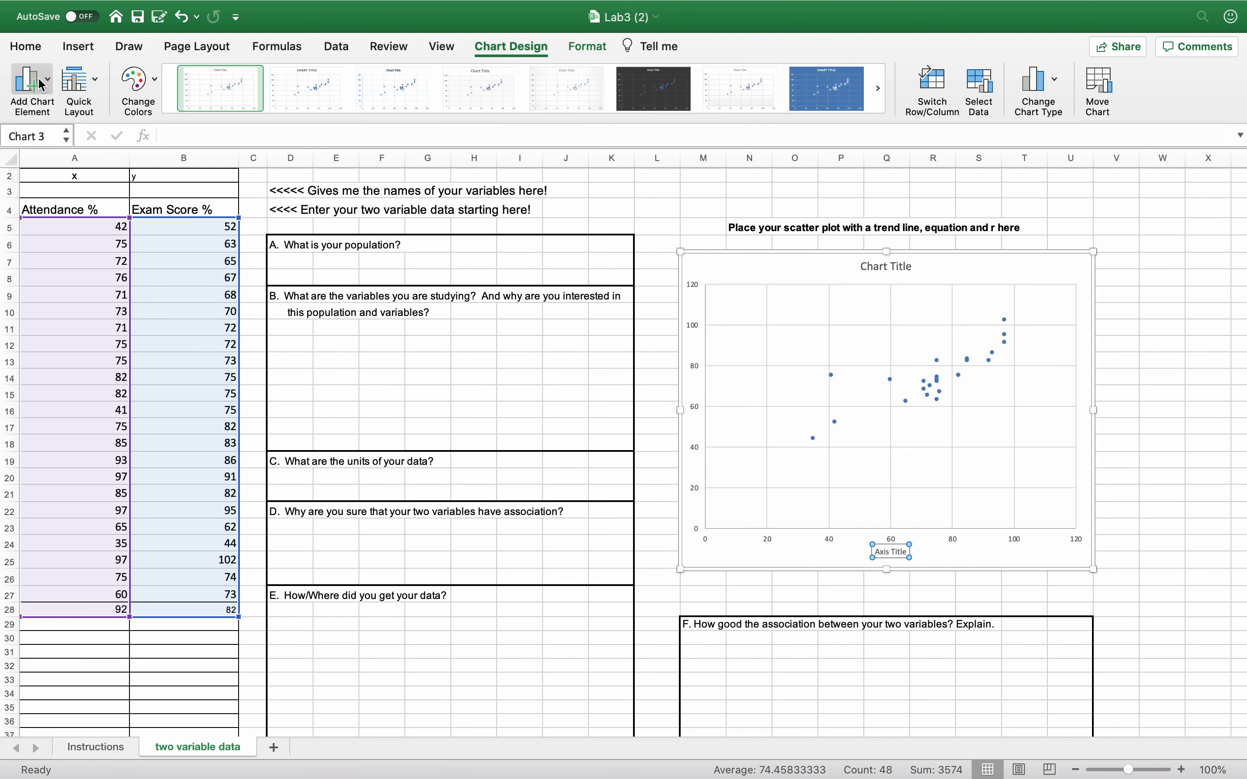
pyautogui.click(49, 82)
pyautogui.moveTo(103, 130)
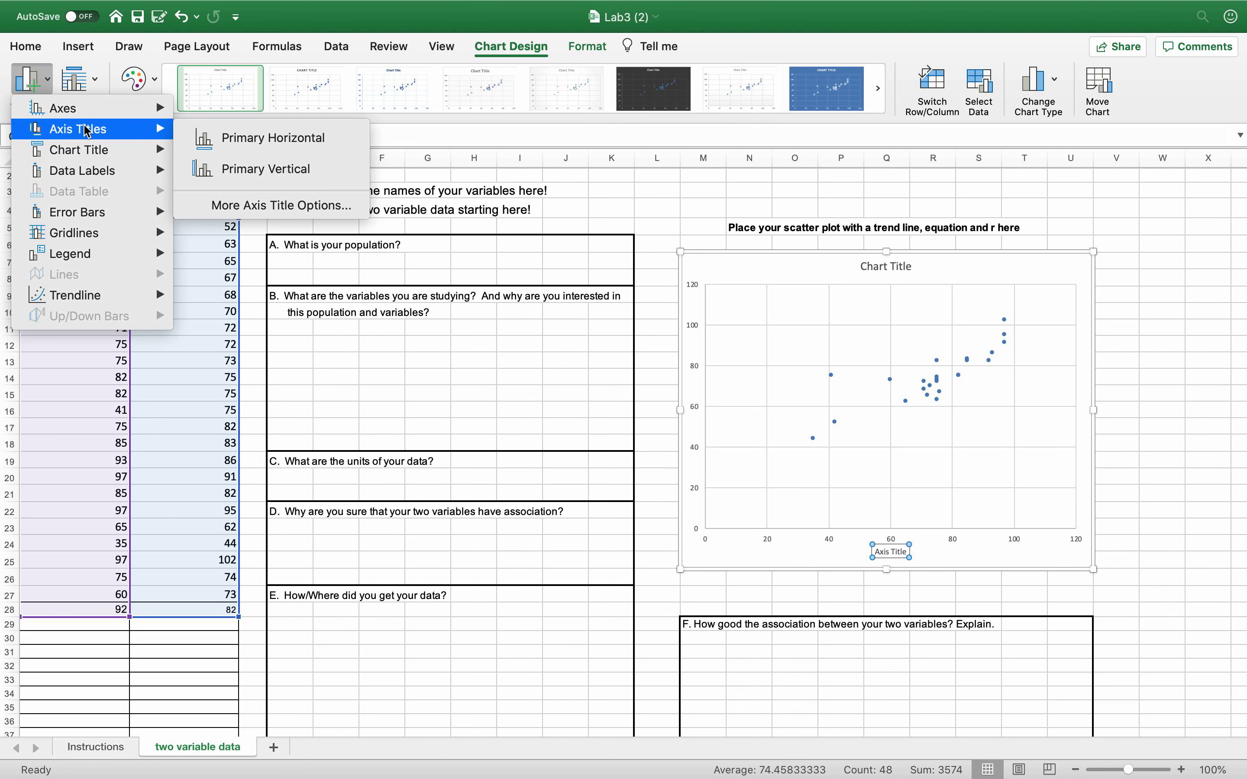
pyautogui.click(289, 170)
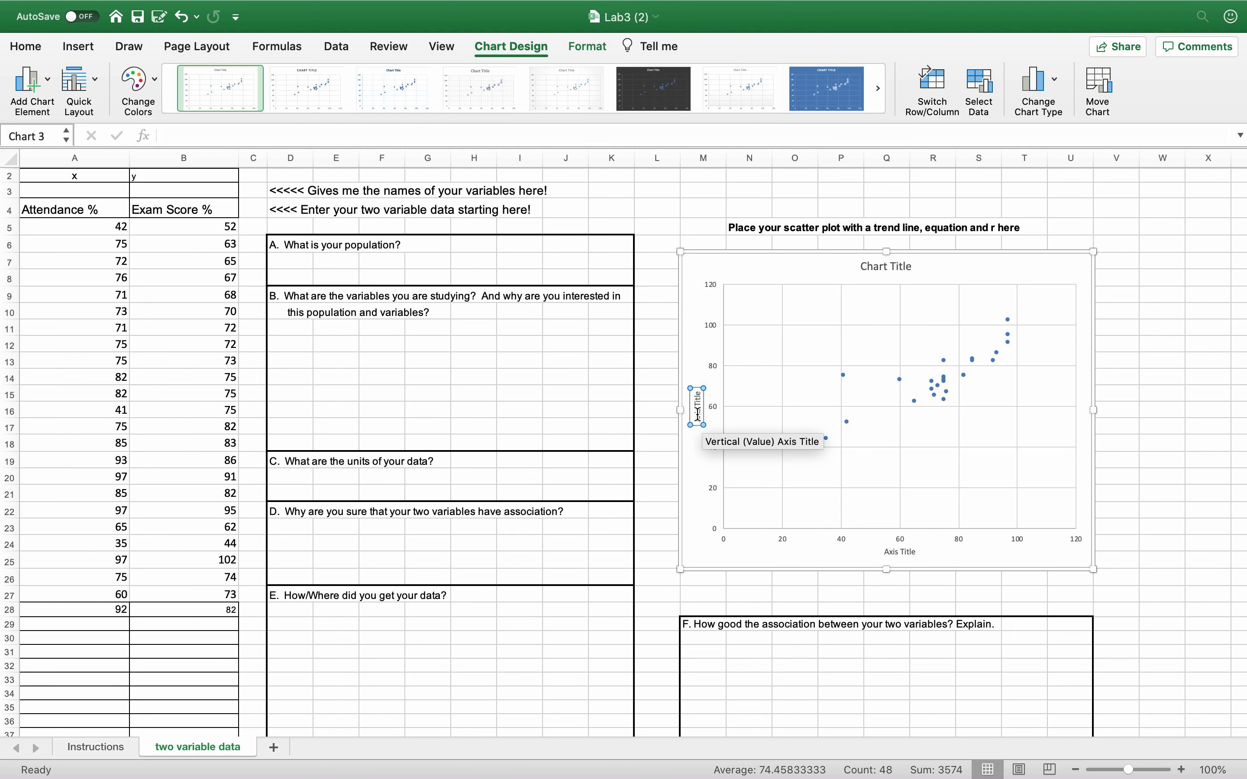
# - Title the vertical axis 'Exam score %' and enlarge it to 18 pt
pyautogui.moveTo(697, 421); pyautogui.dragTo(701, 393)
pyautogui.write('Exam score %')
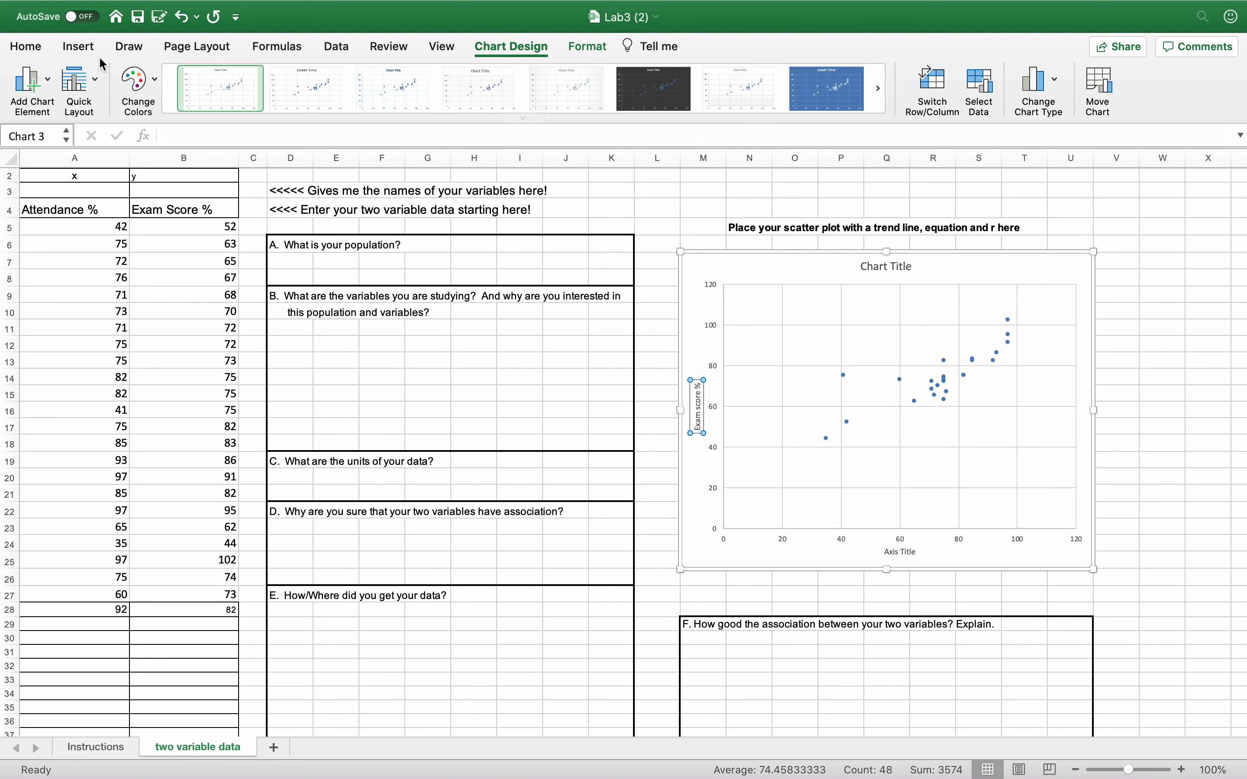
pyautogui.click(26, 46)
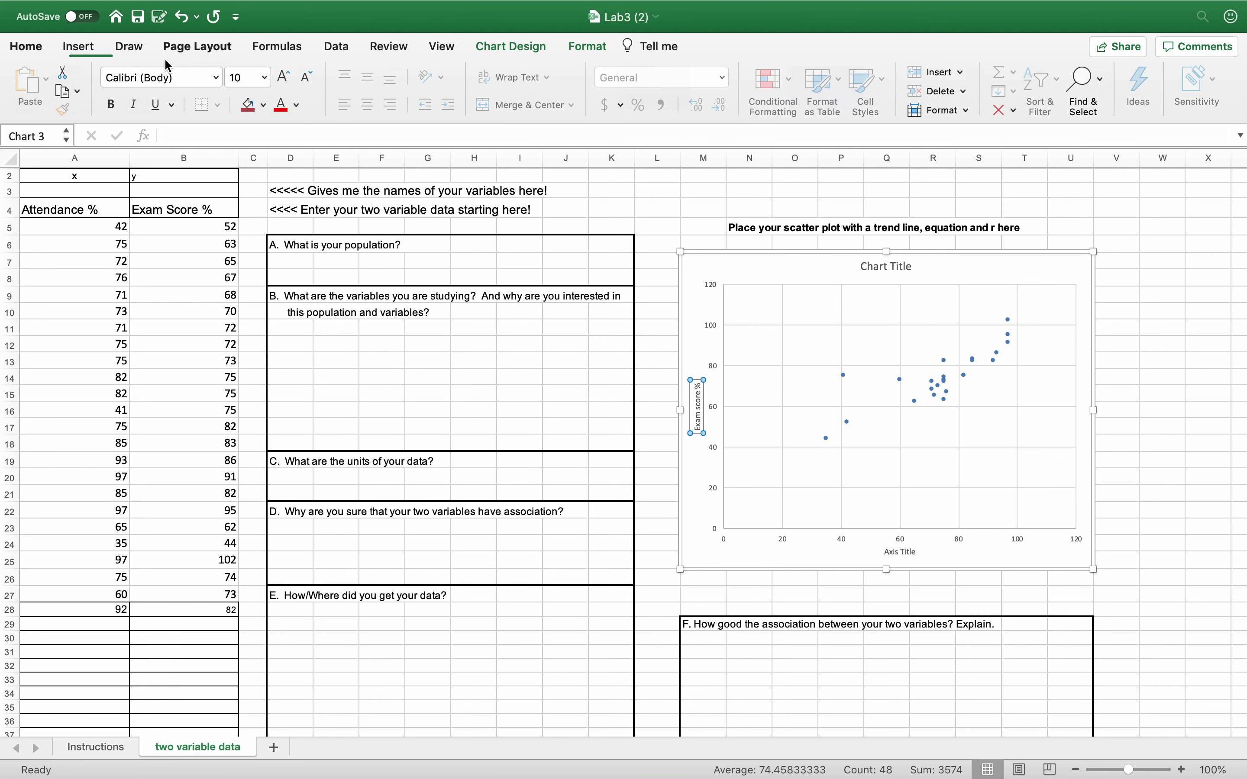
pyautogui.click(264, 78)
pyautogui.click(250, 180)
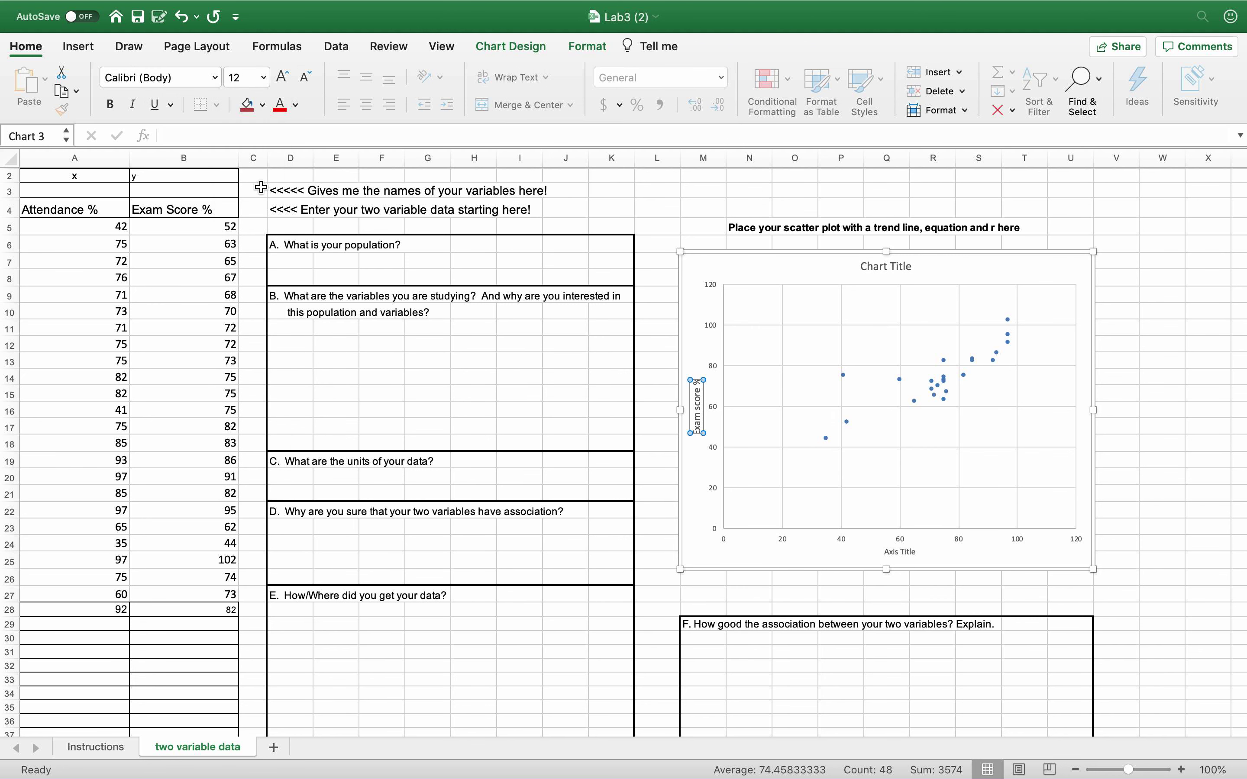
pyautogui.click(282, 77)
pyautogui.click(283, 78)
pyautogui.click(282, 77)
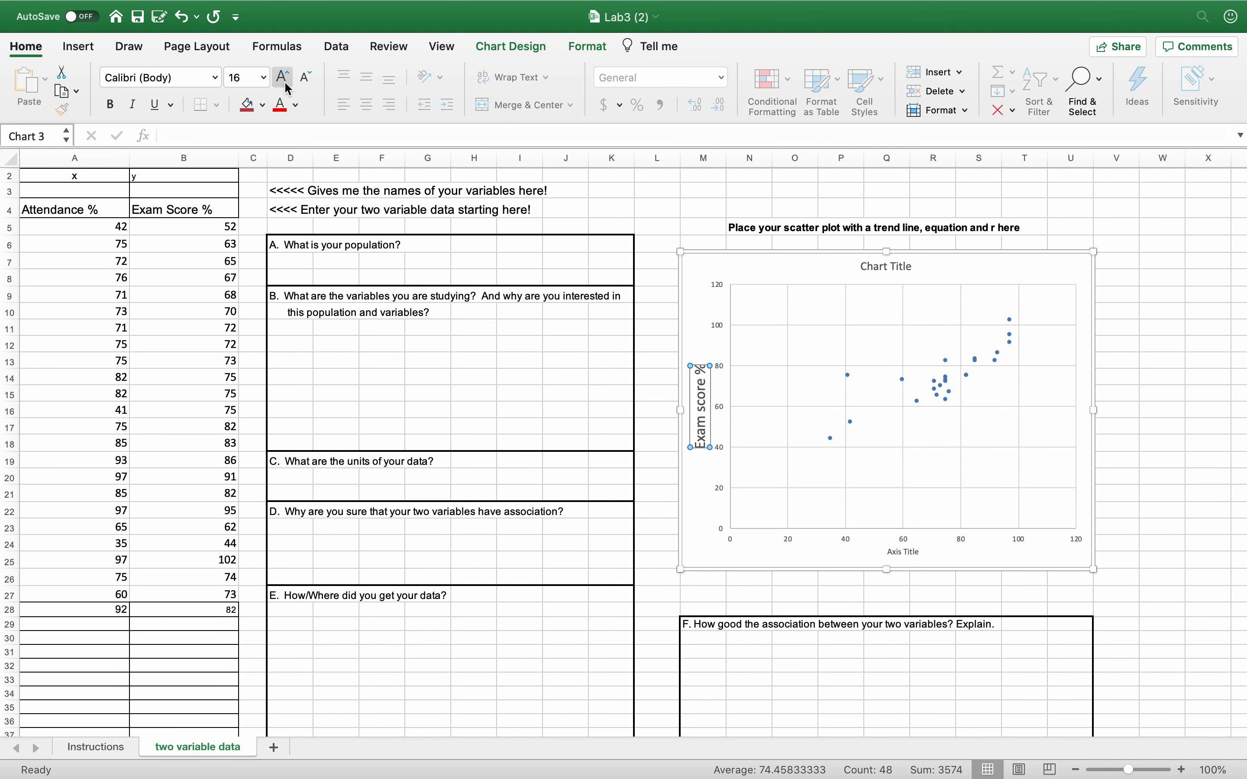
# - Title the horizontal axis 'Attendance %' and enlarge it to 28 pt
pyautogui.click(902, 553)
pyautogui.doubleClick(902, 552)
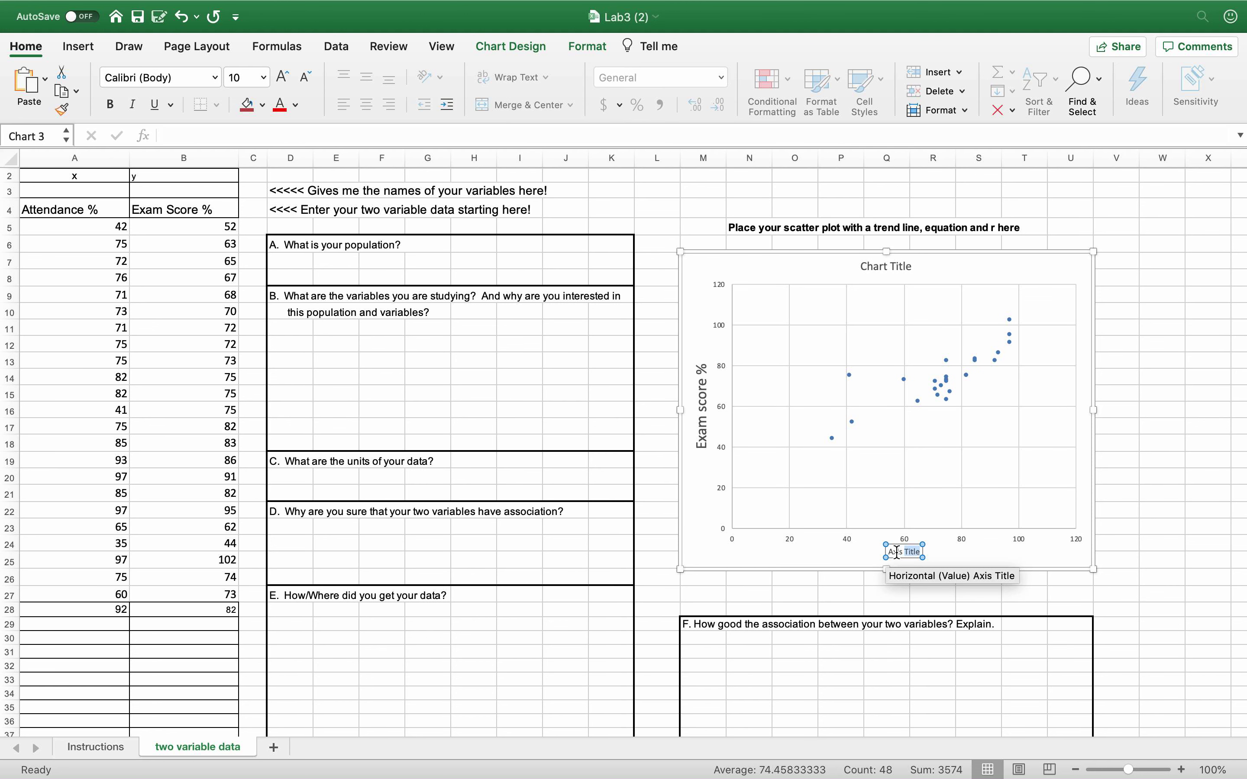
pyautogui.moveTo(888, 552); pyautogui.dragTo(926, 552)
pyautogui.write('Attendance %')
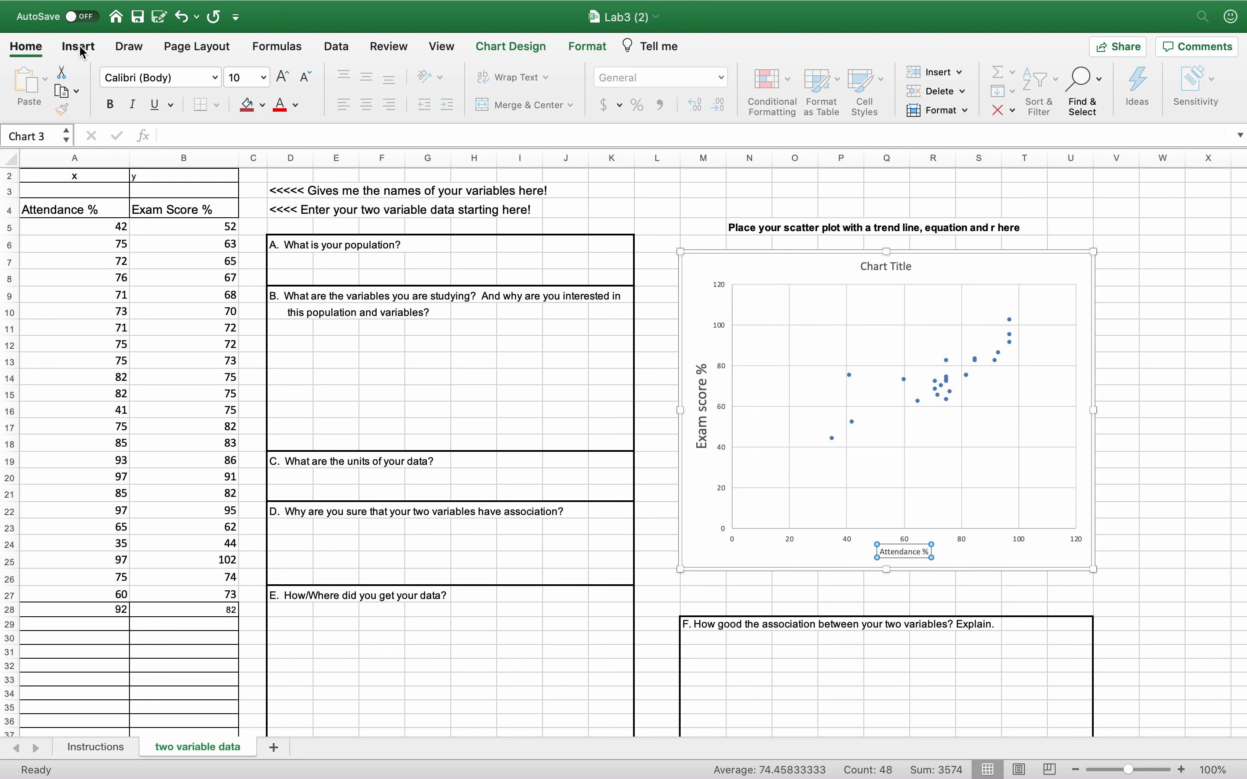
pyautogui.click(281, 78)
pyautogui.click(281, 77)
pyautogui.click(281, 77)
pyautogui.click(281, 77)
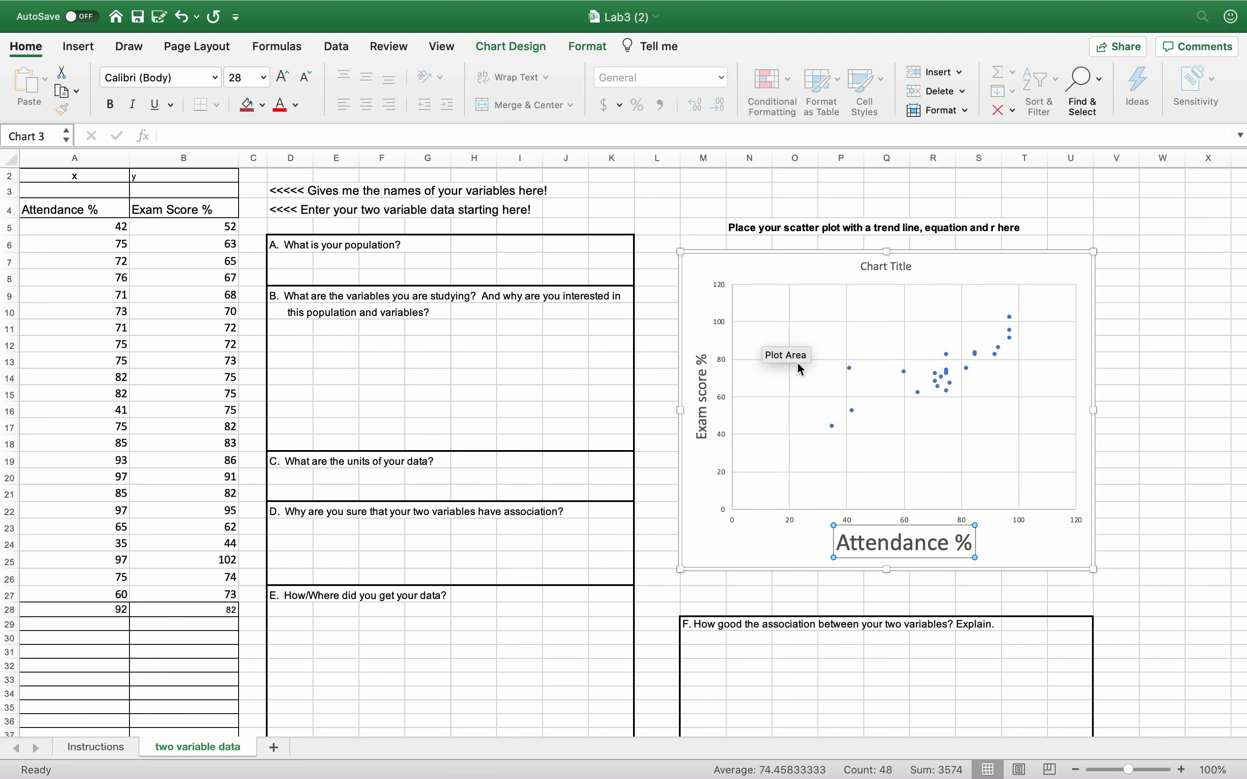
# - Shrink the Attendance % title two sizes, then retitle the chart 'Attendance Vs. Final exam percend'
pyautogui.click(304, 77)
pyautogui.click(304, 78)
pyautogui.click(870, 272)
pyautogui.write('Atteendanmce')
pyautogui.press('BackSpace')
pyautogui.press('BackSpace')
pyautogui.press('BackSpace')
pyautogui.write('nc')
pyautogui.press('BackSpace')
pyautogui.press('BackSpace')
pyautogui.write('ce Vs')
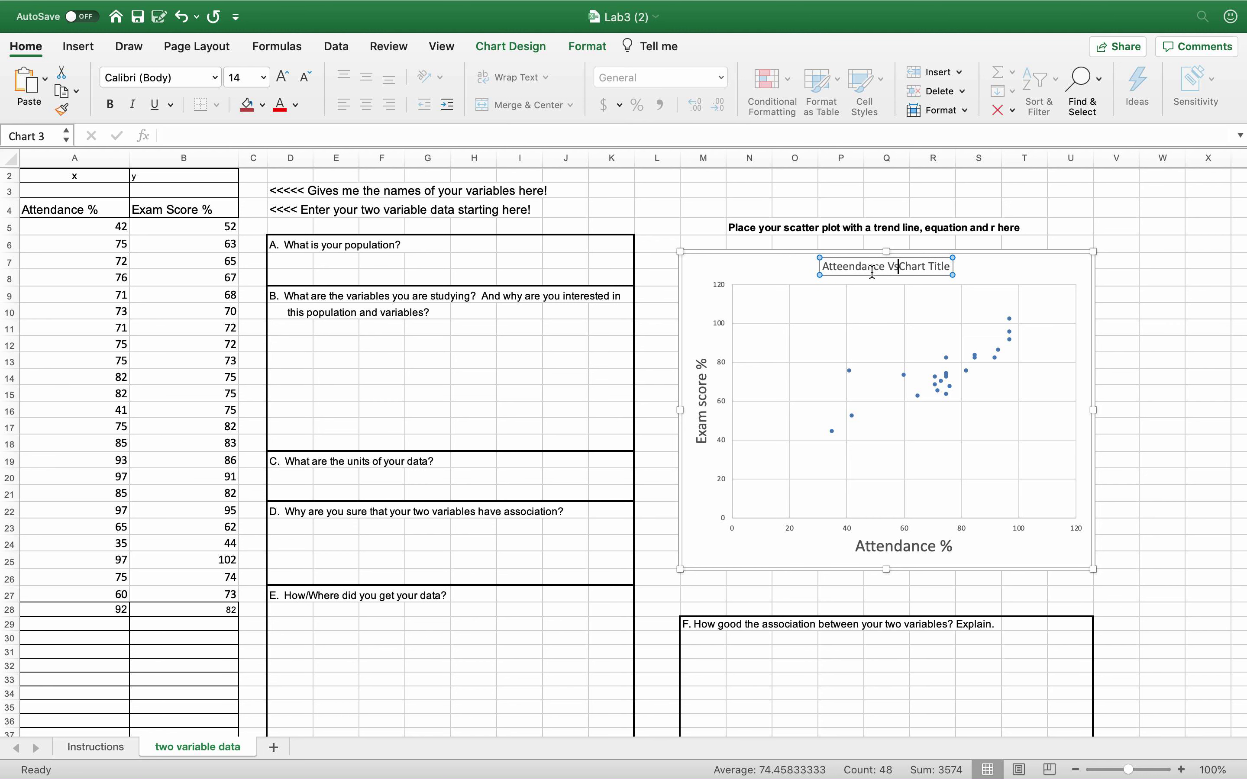
pyautogui.write('Final ')
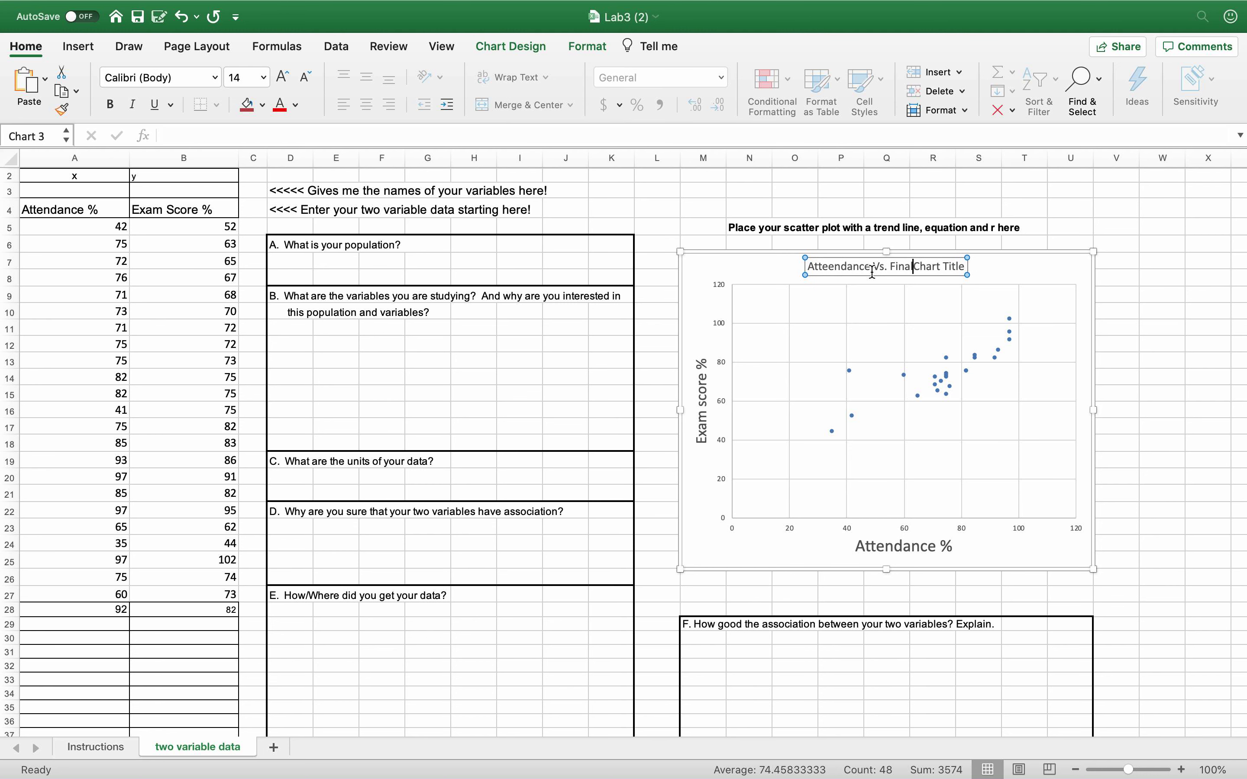
pyautogui.write('exam perce')
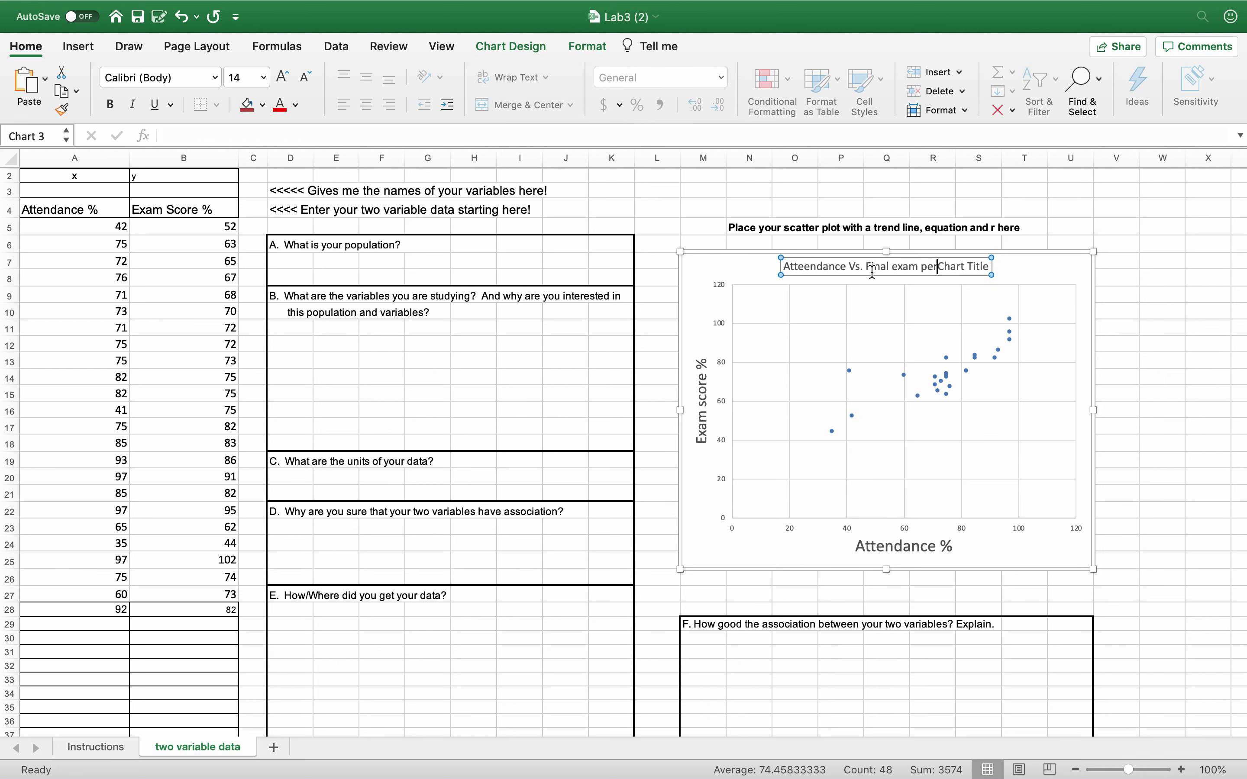
pyautogui.write('nd')
pyautogui.press('Right')
pyautogui.press('Right')
pyautogui.press('Right')
pyautogui.press('Right')
pyautogui.press('Right')
pyautogui.press('Right')
pyautogui.press('Right')
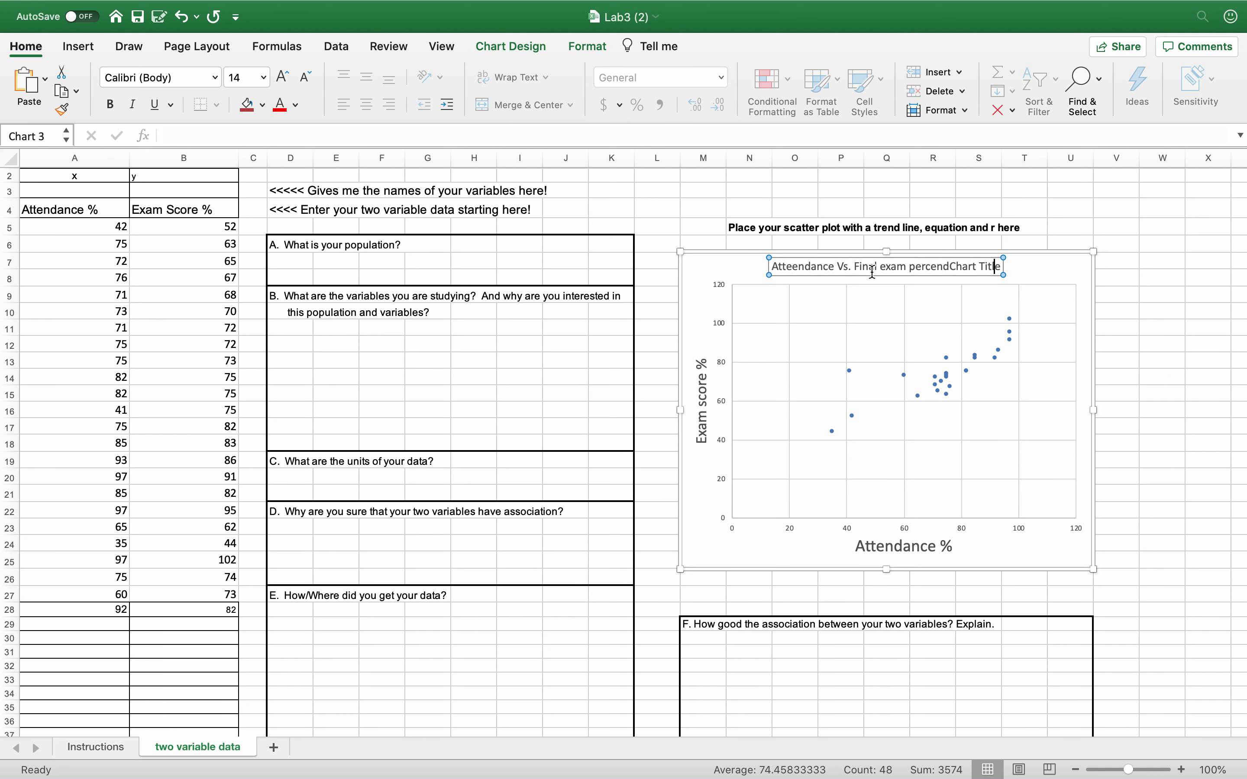
pyautogui.press('BackSpace')
pyautogui.press('BackSpace')
pyautogui.press('BackSpace')
pyautogui.press('BackSpace')
pyautogui.press('BackSpace')
pyautogui.press('BackSpace')
pyautogui.press('BackSpace')
pyautogui.press('BackSpace')
pyautogui.press('BackSpace')
pyautogui.press('BackSpace')
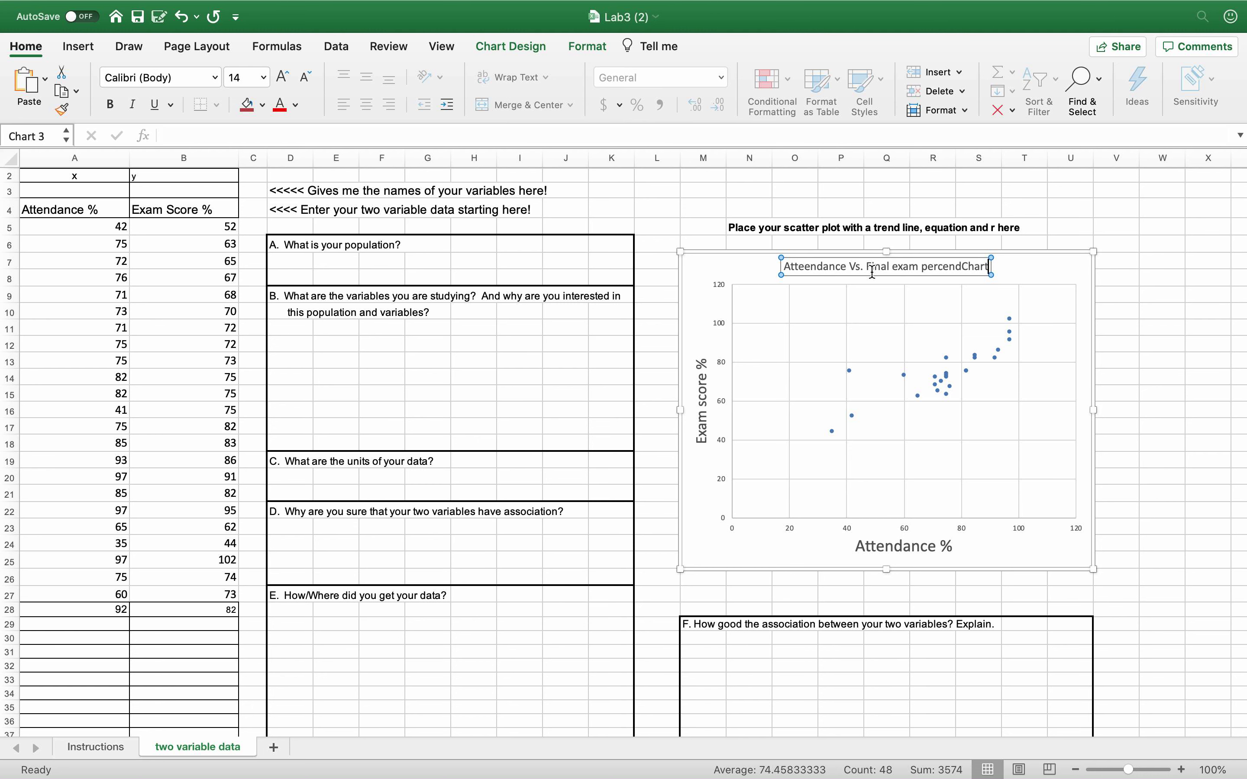
pyautogui.press('BackSpace')
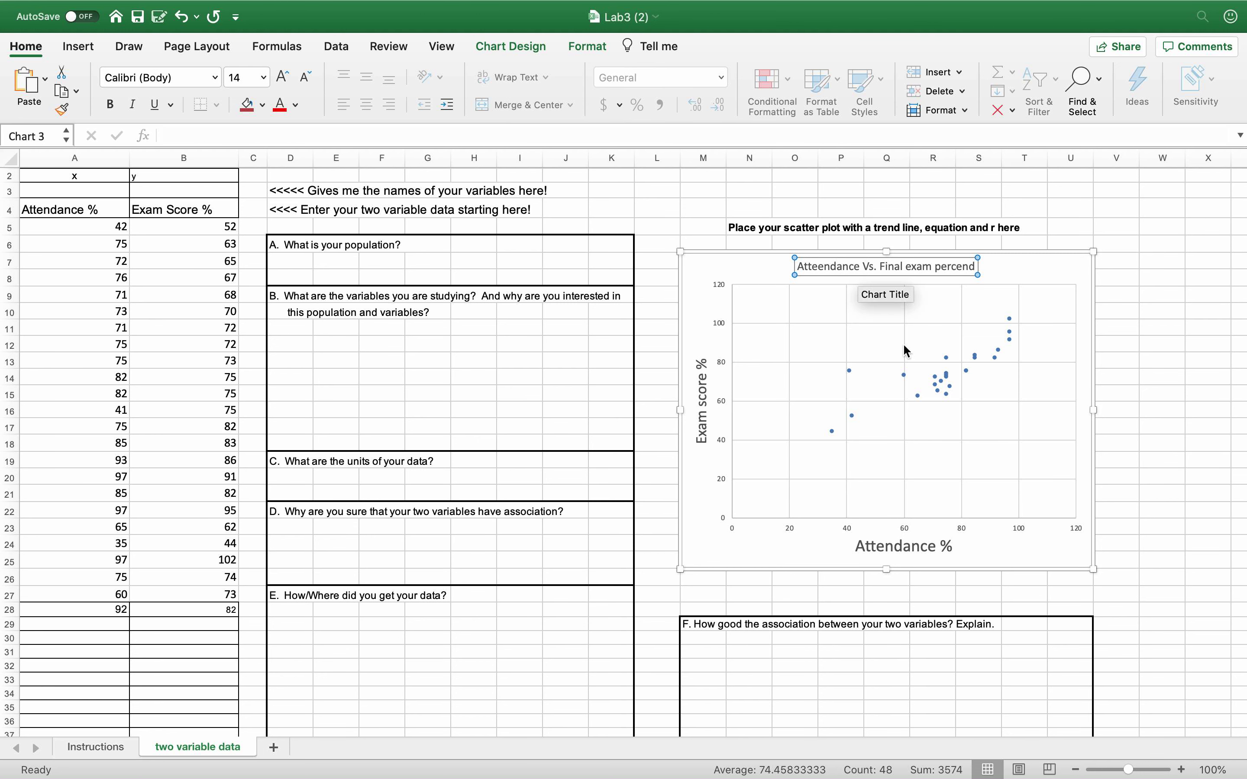
pyautogui.click(857, 400)
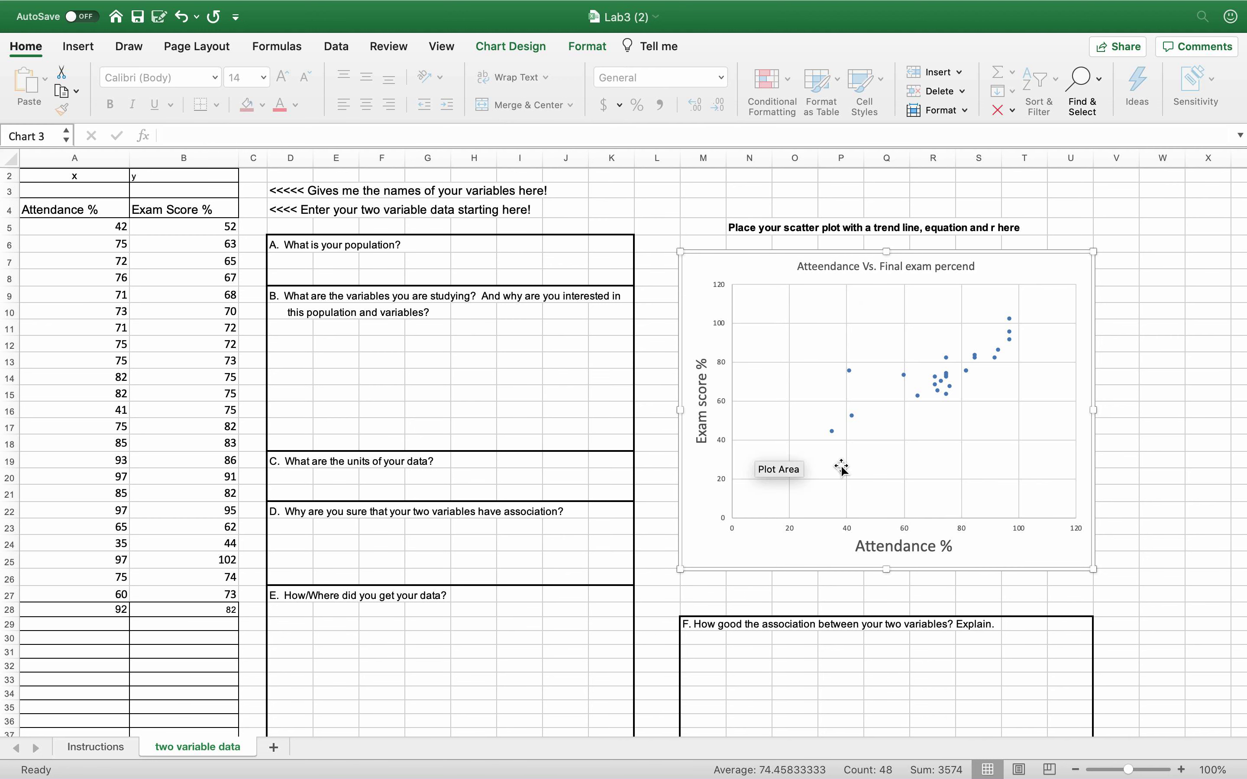
# - Open Format Chart Area for the scatter chart and reveal the Trendline choices under Add Chart Element
pyautogui.click(688, 466)
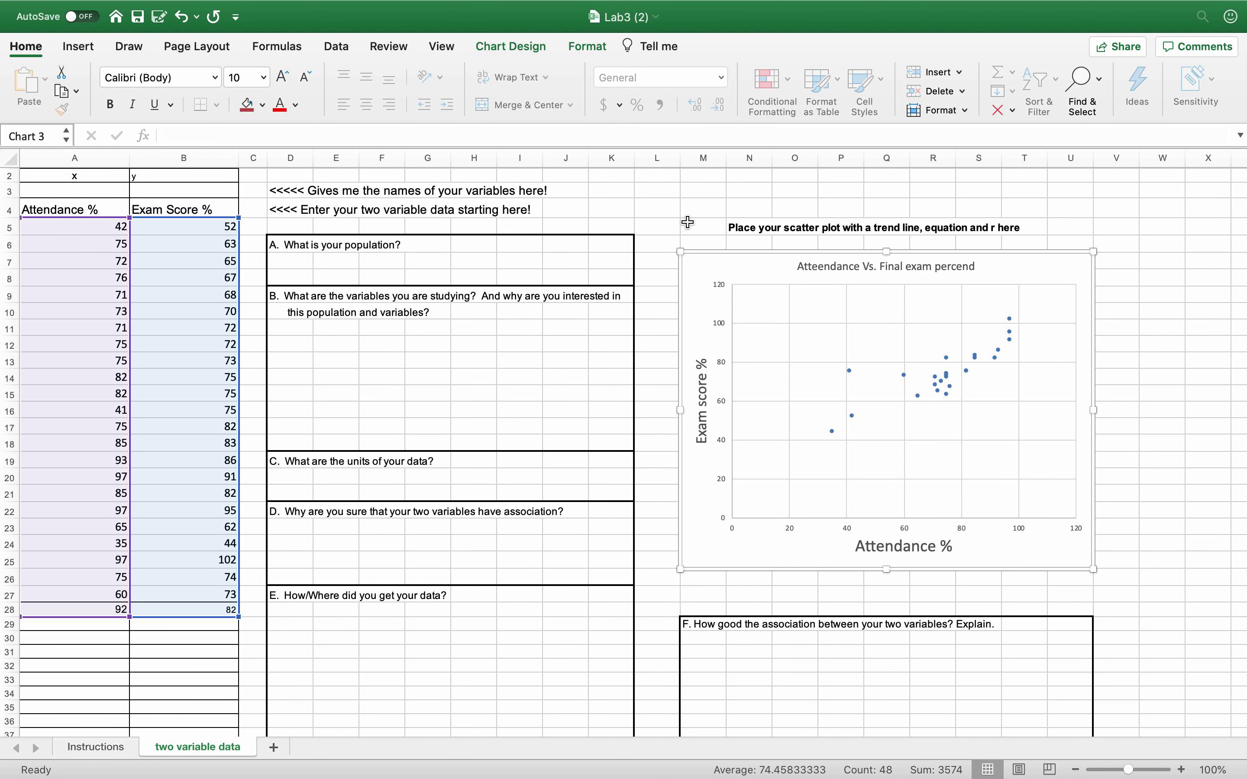
pyautogui.click(690, 226)
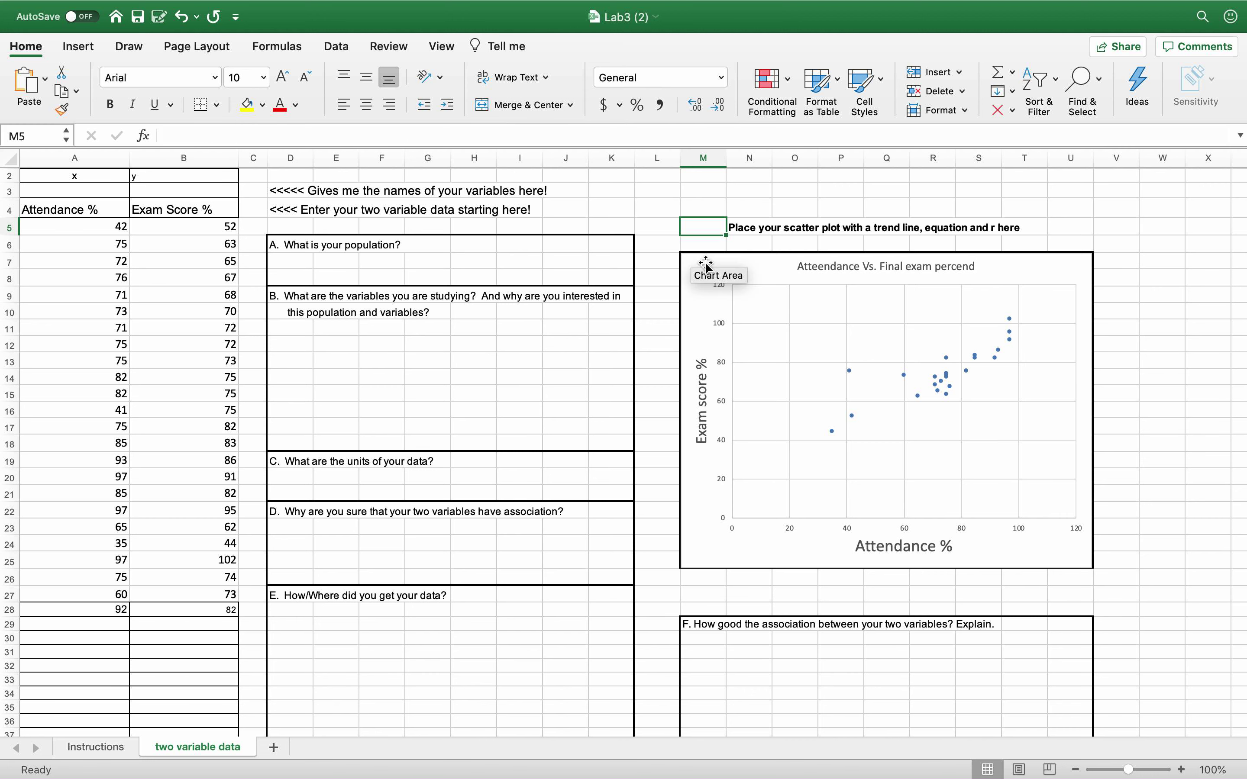
pyautogui.click(796, 335)
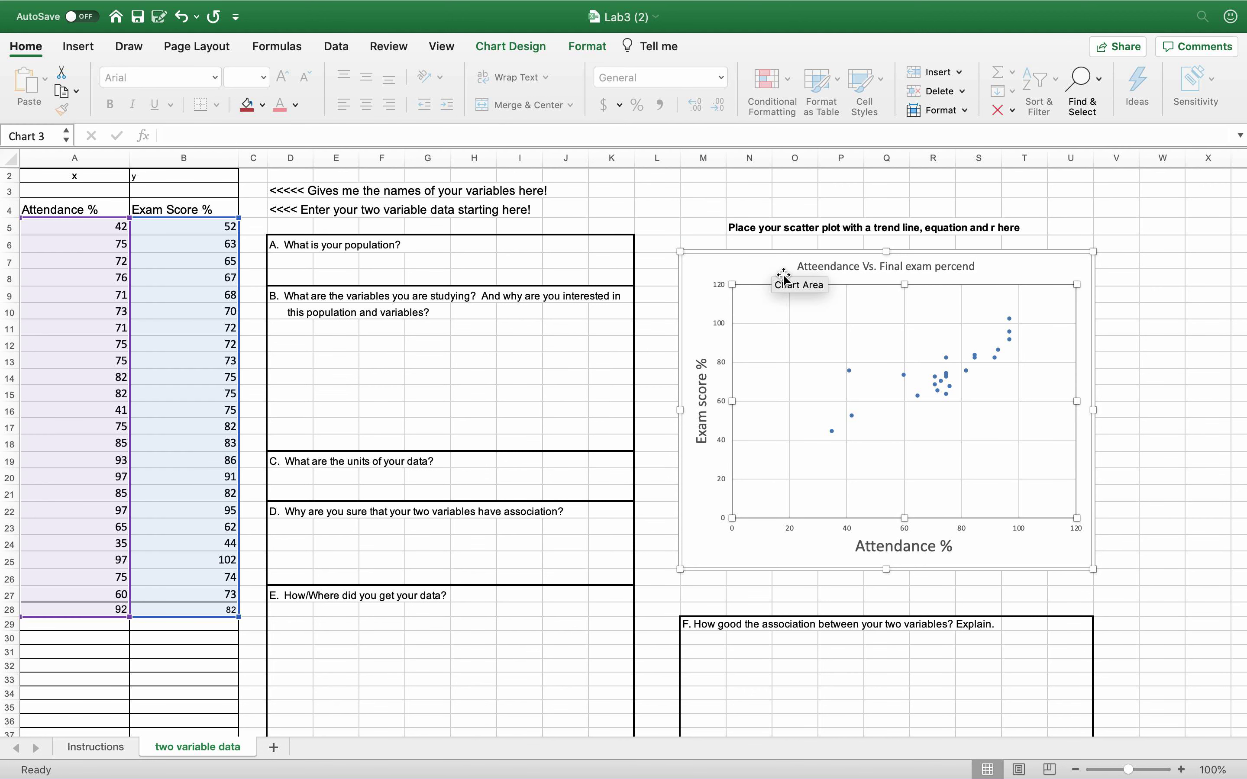
pyautogui.click(771, 269)
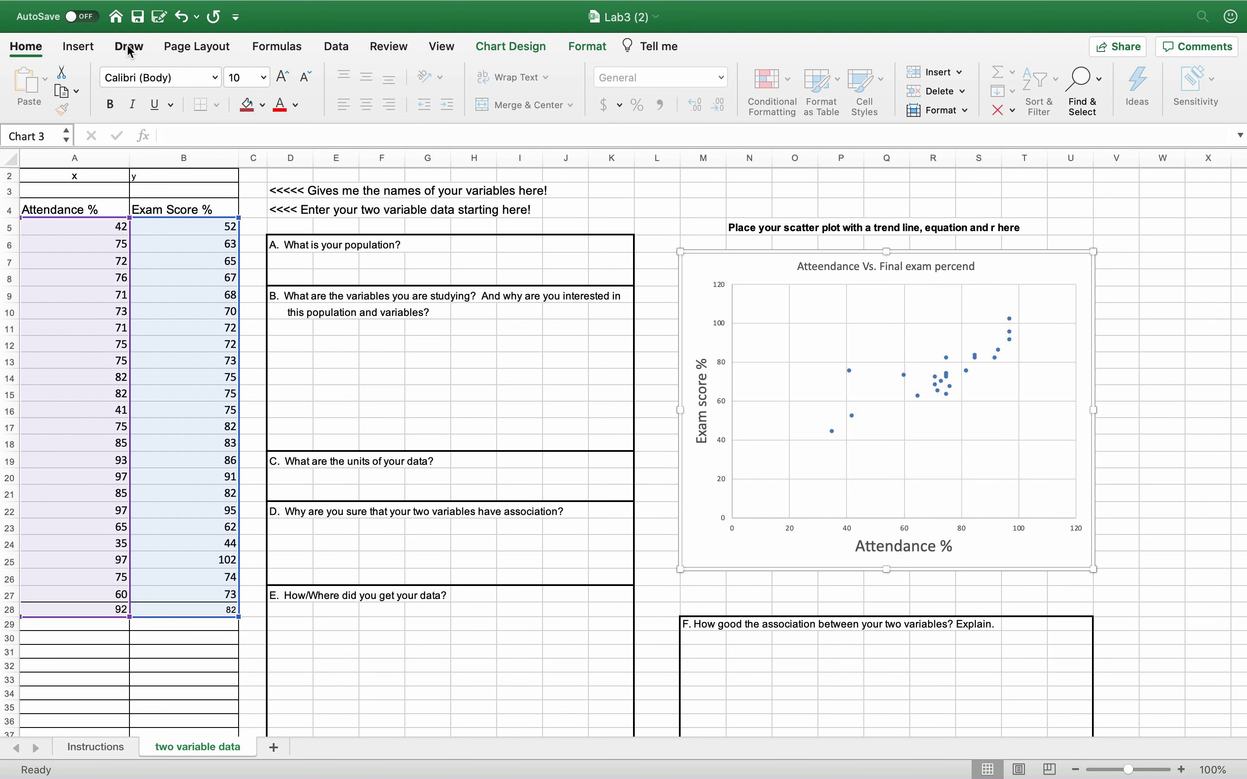
pyautogui.click(80, 48)
pyautogui.click(784, 259)
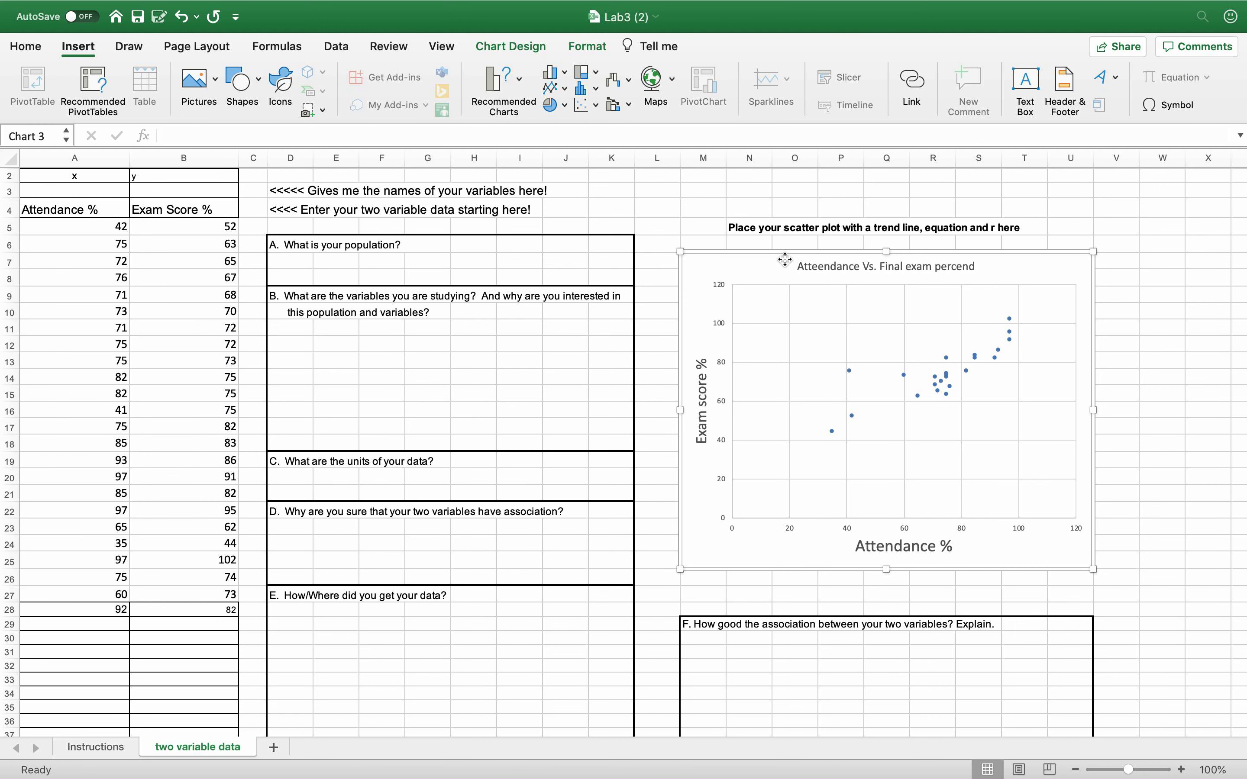
pyautogui.doubleClick(784, 260)
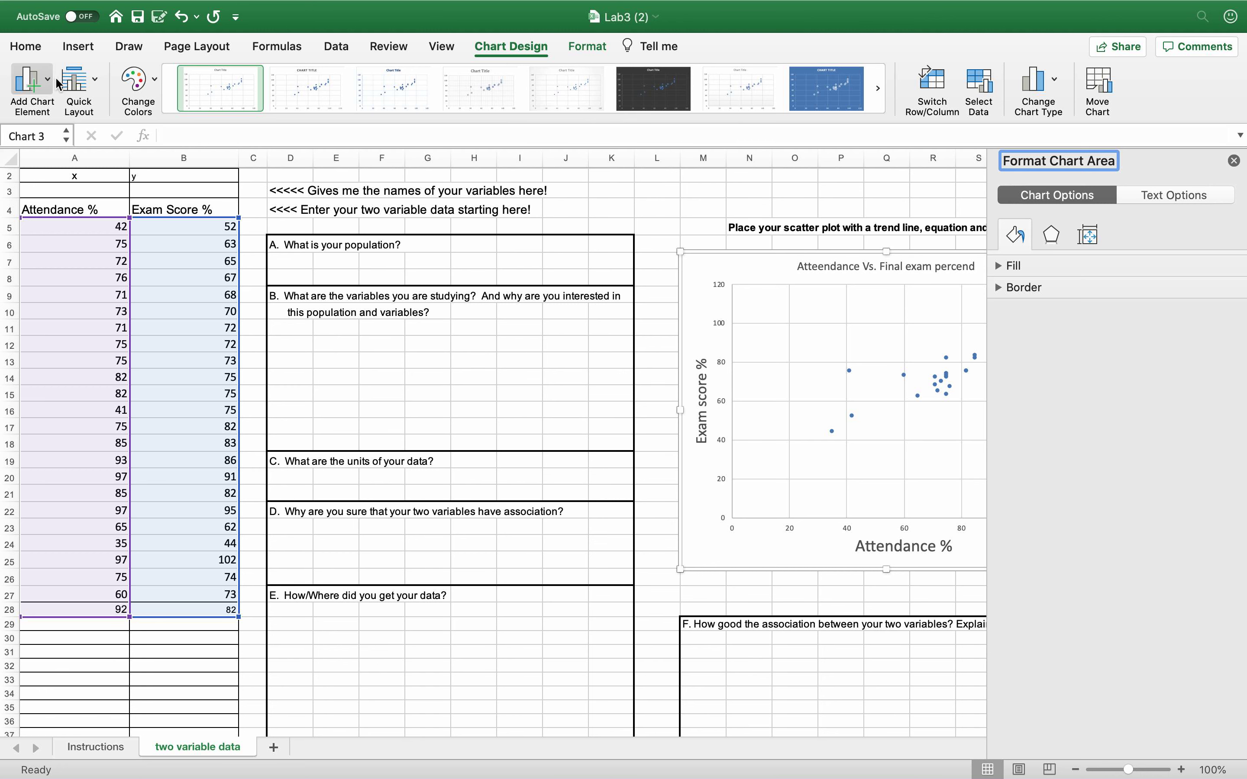
pyautogui.click(54, 84)
pyautogui.moveTo(88, 301)
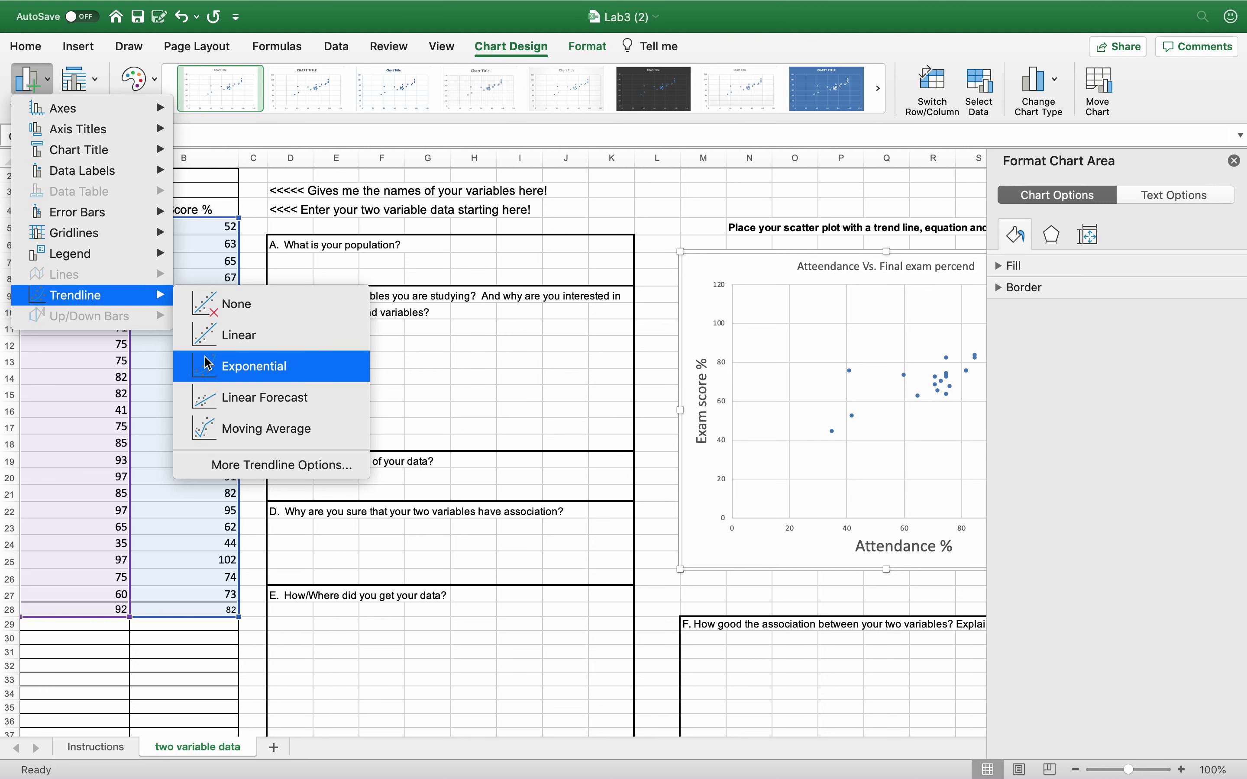
# - Add a linear trendline to the scatter plot and open its formatting settings
pyautogui.click(275, 346)
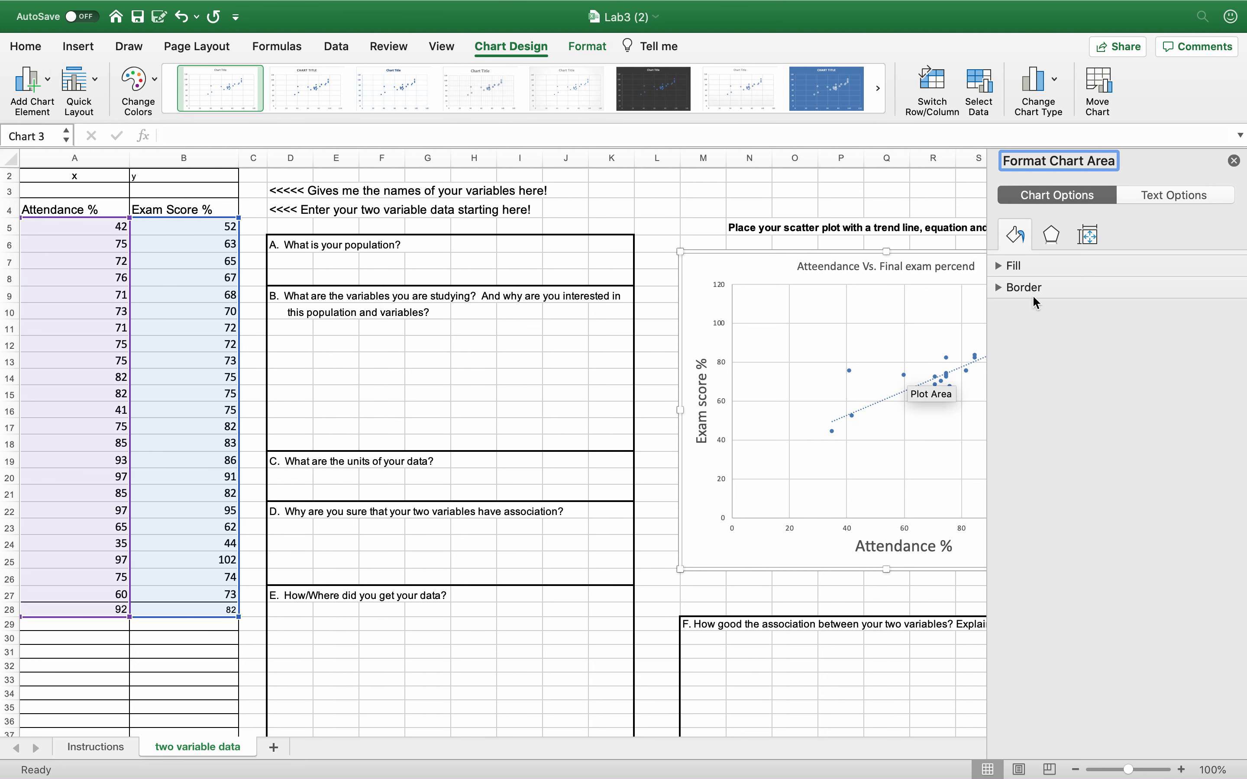
pyautogui.click(1233, 162)
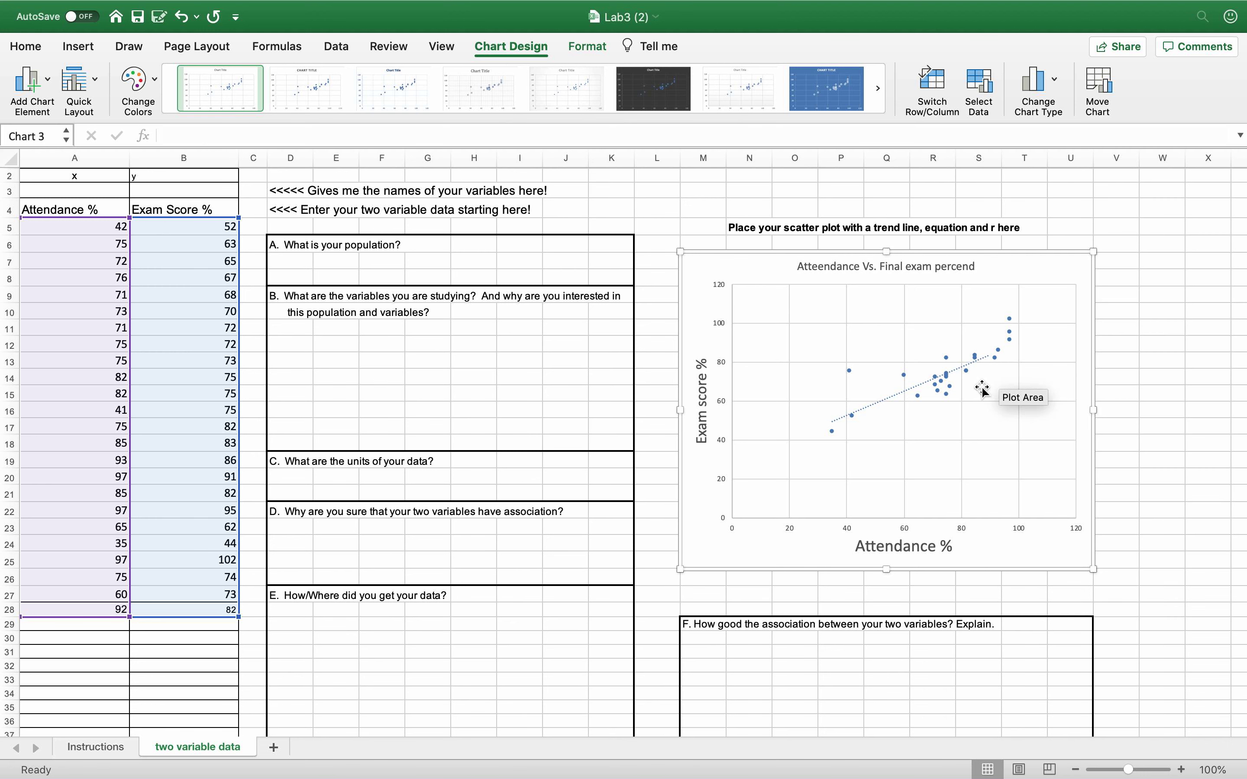
pyautogui.click(883, 398)
pyautogui.doubleClick(888, 395)
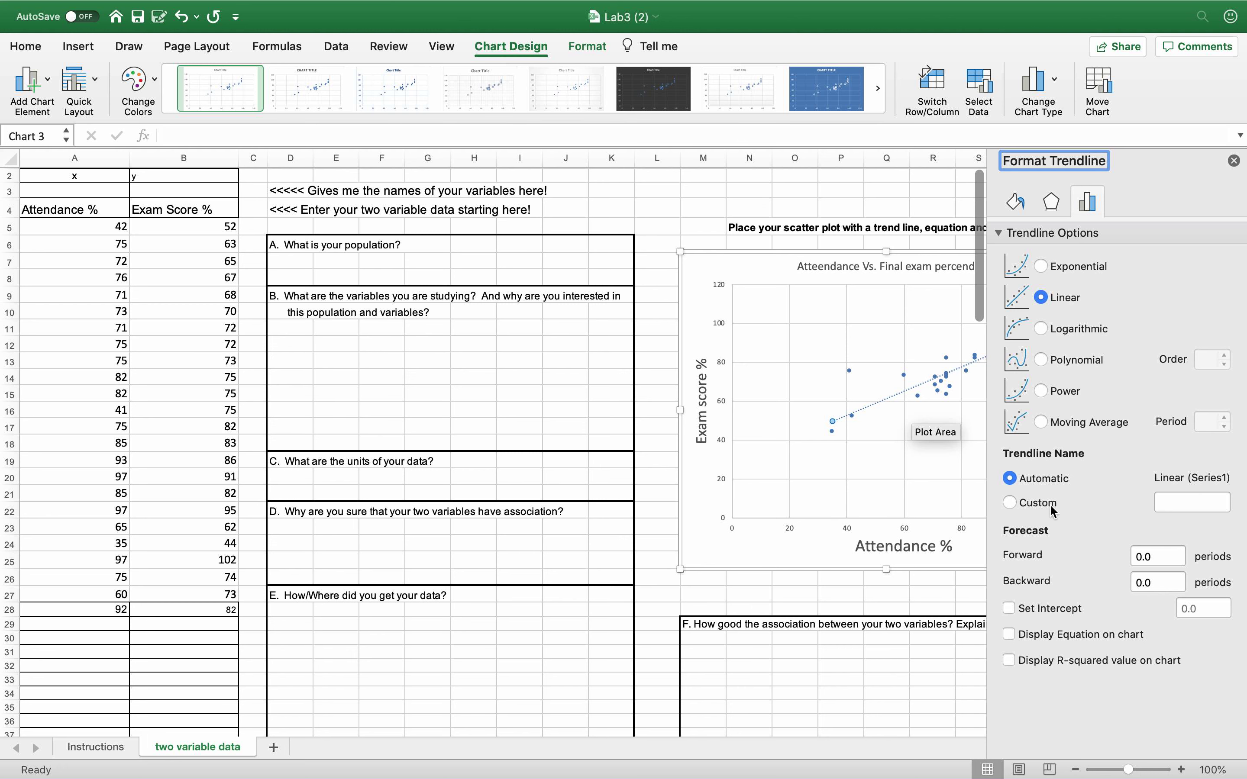
# - Make the trendline a solid red line 2.25 pt wide
pyautogui.click(1020, 203)
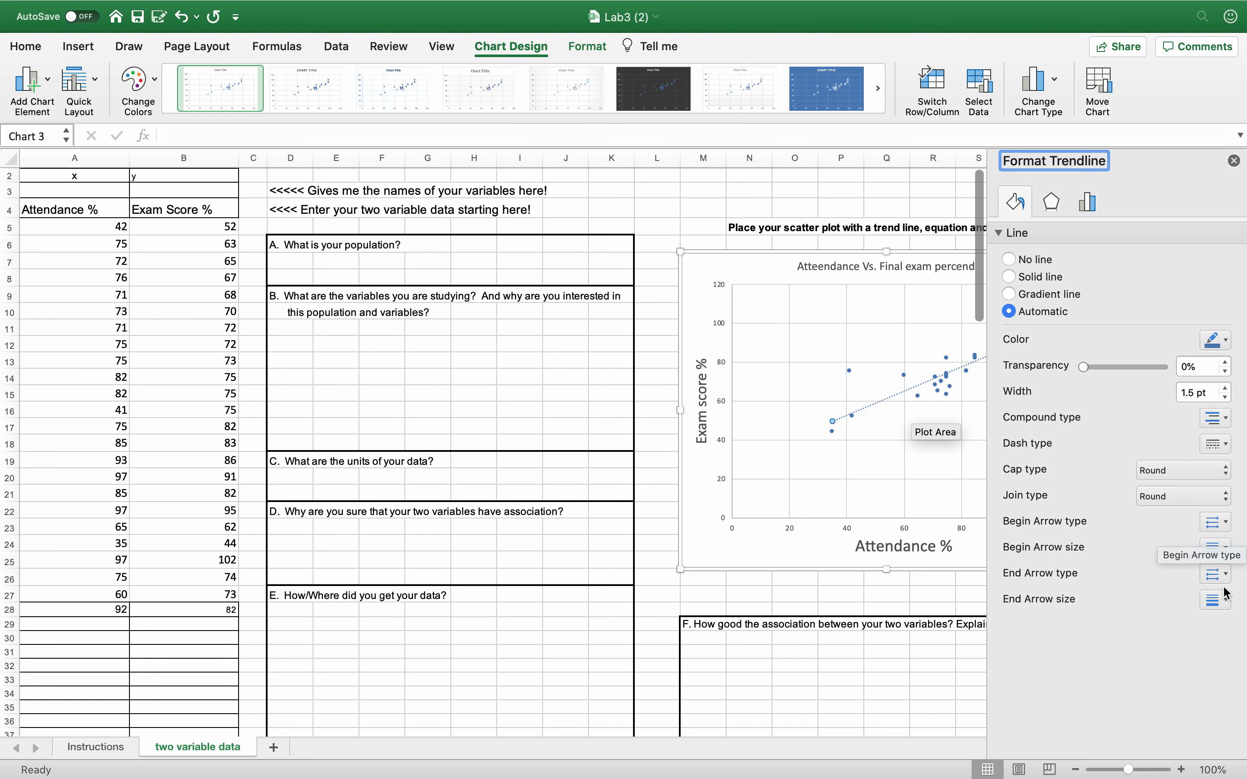
pyautogui.click(1205, 446)
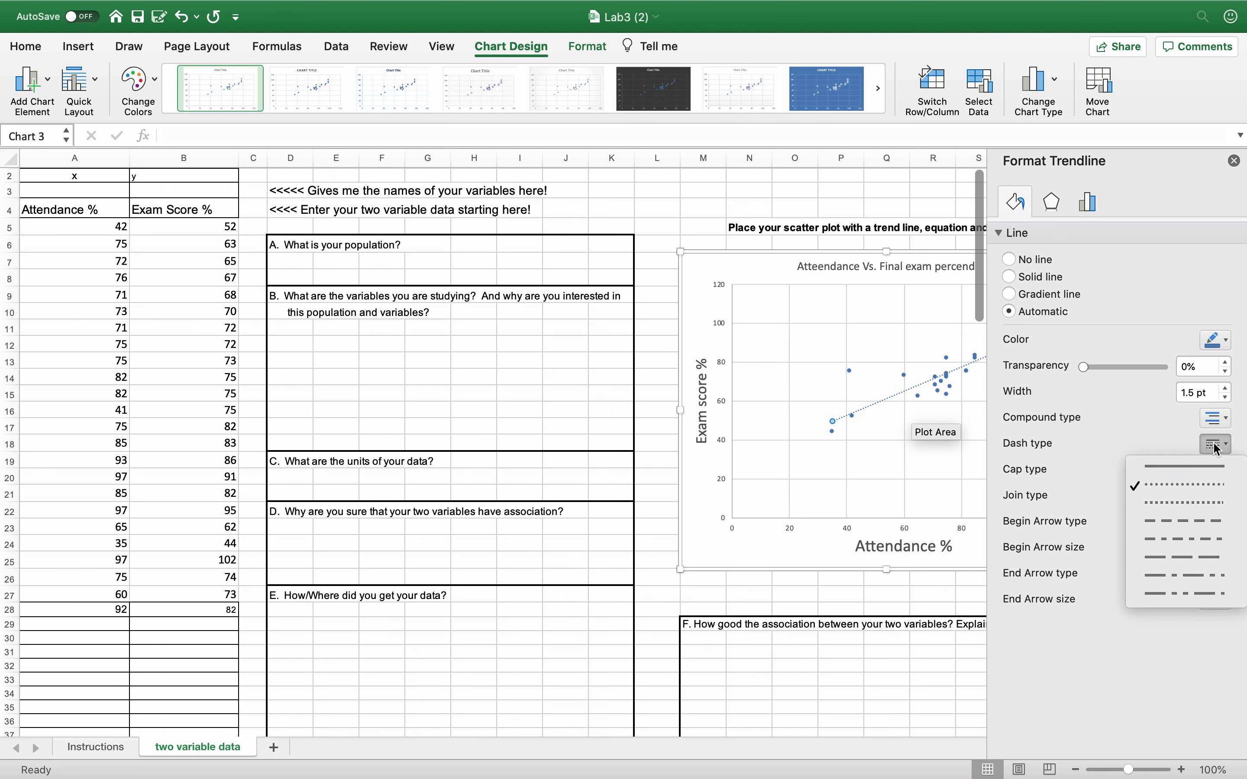
pyautogui.click(1206, 469)
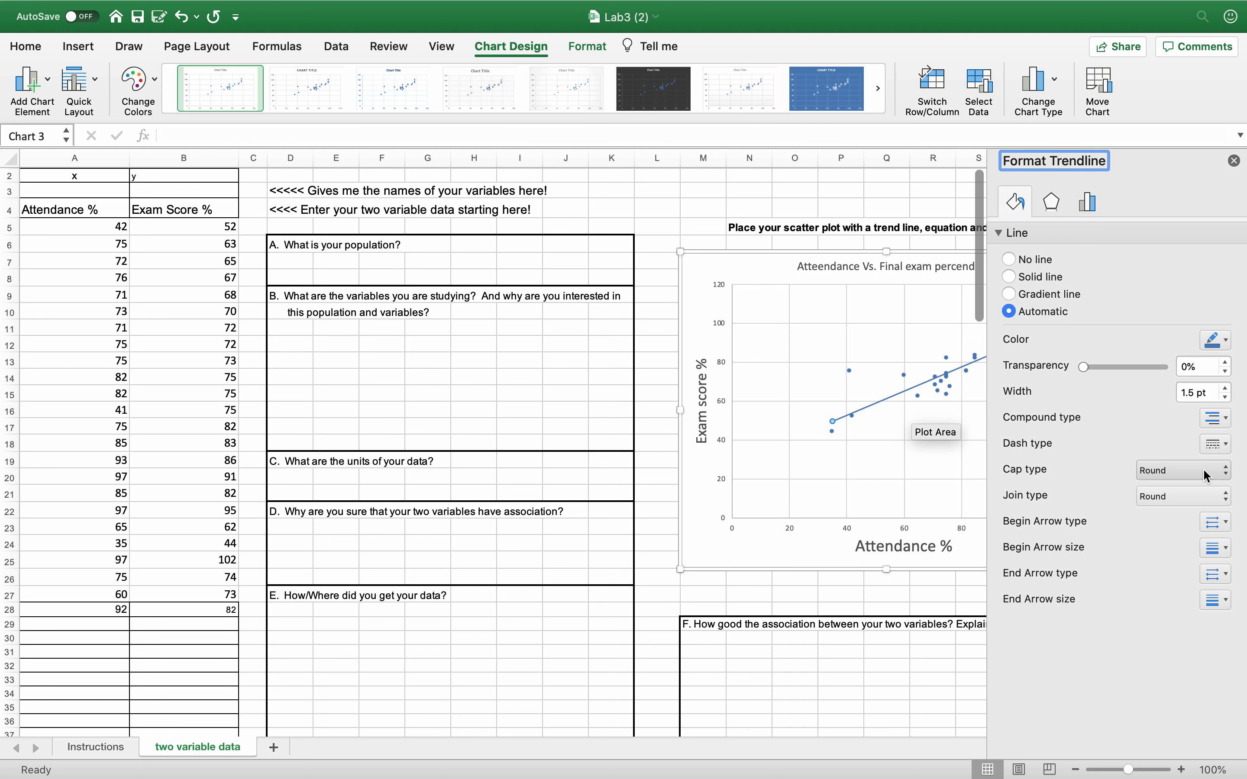
pyautogui.click(1211, 418)
pyautogui.click(1211, 418)
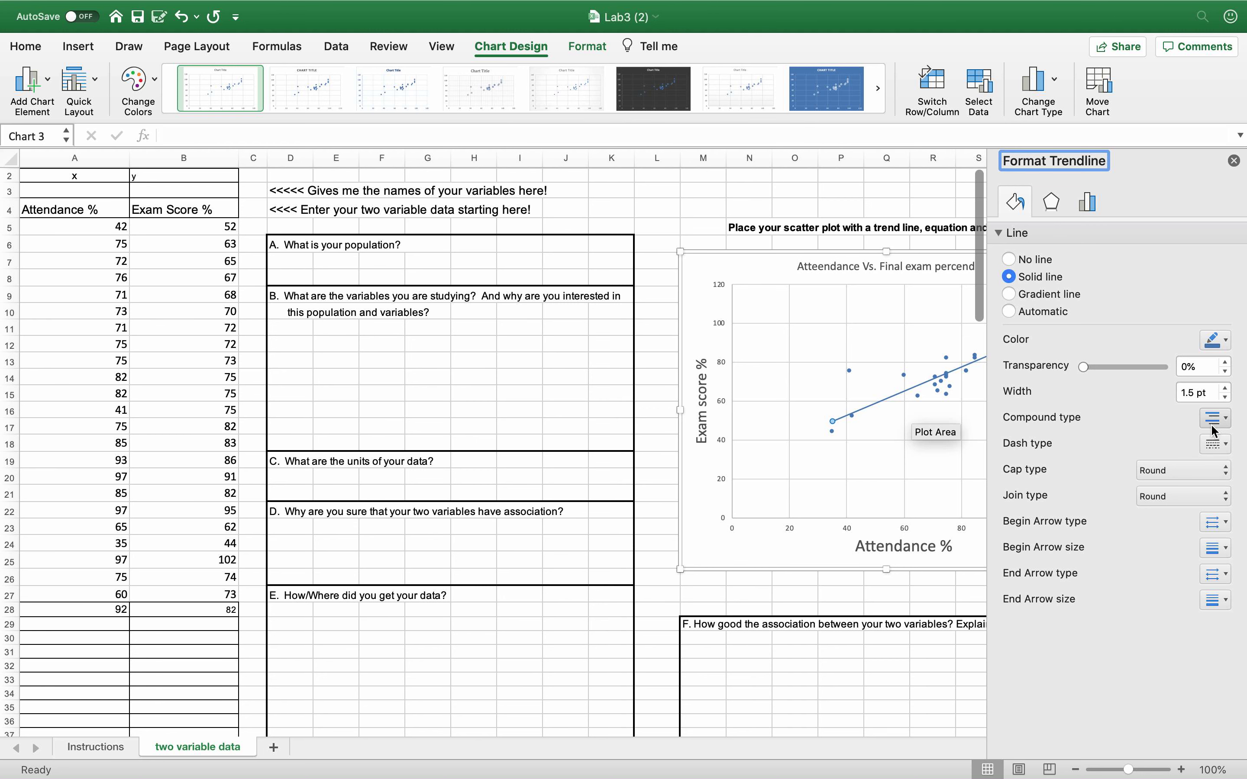
pyautogui.click(1214, 341)
pyautogui.click(1168, 386)
pyautogui.click(892, 503)
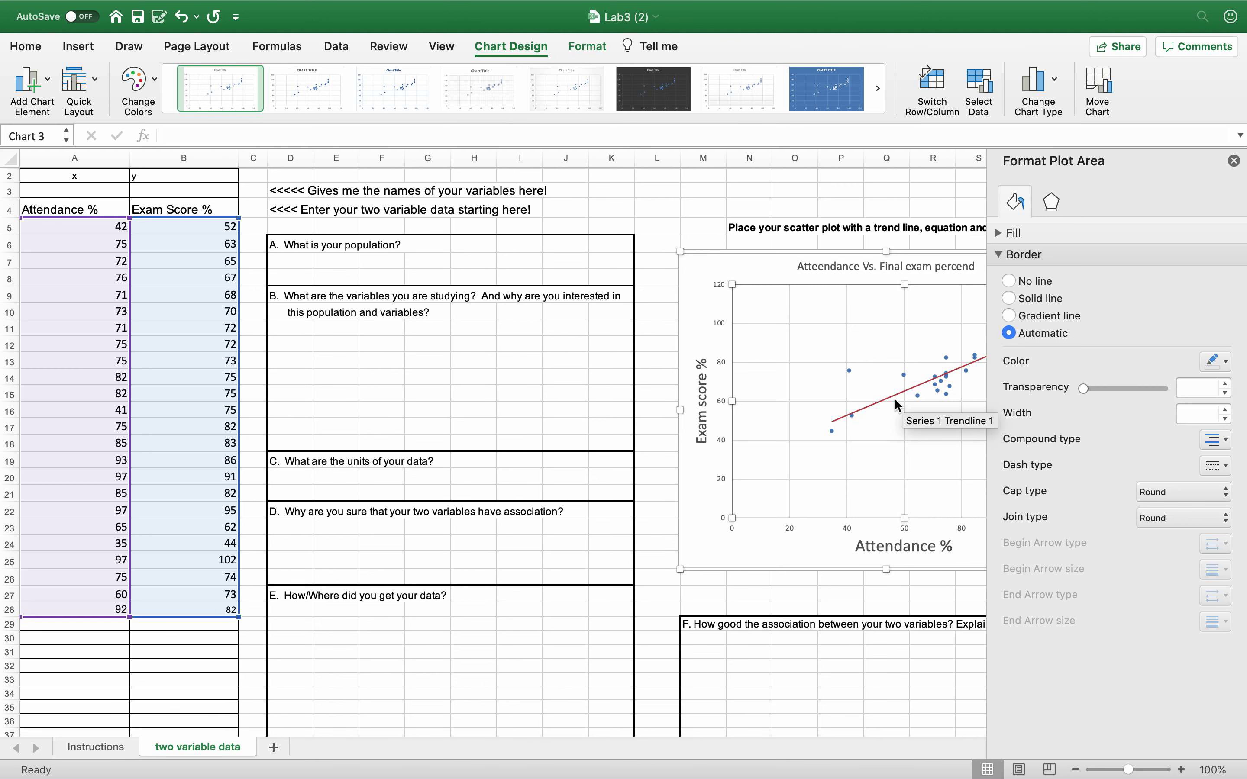
pyautogui.click(897, 403)
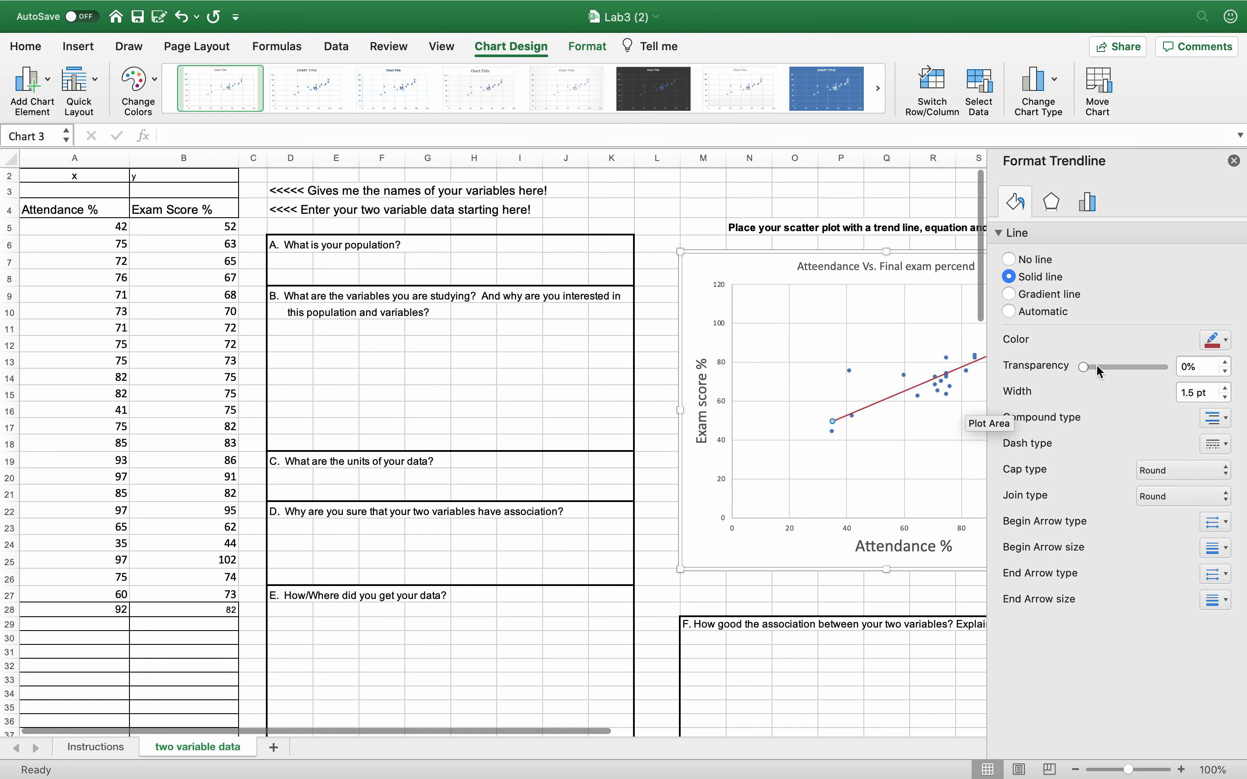
pyautogui.click(1224, 387)
pyautogui.click(1225, 387)
pyautogui.click(1225, 387)
pyautogui.click(975, 495)
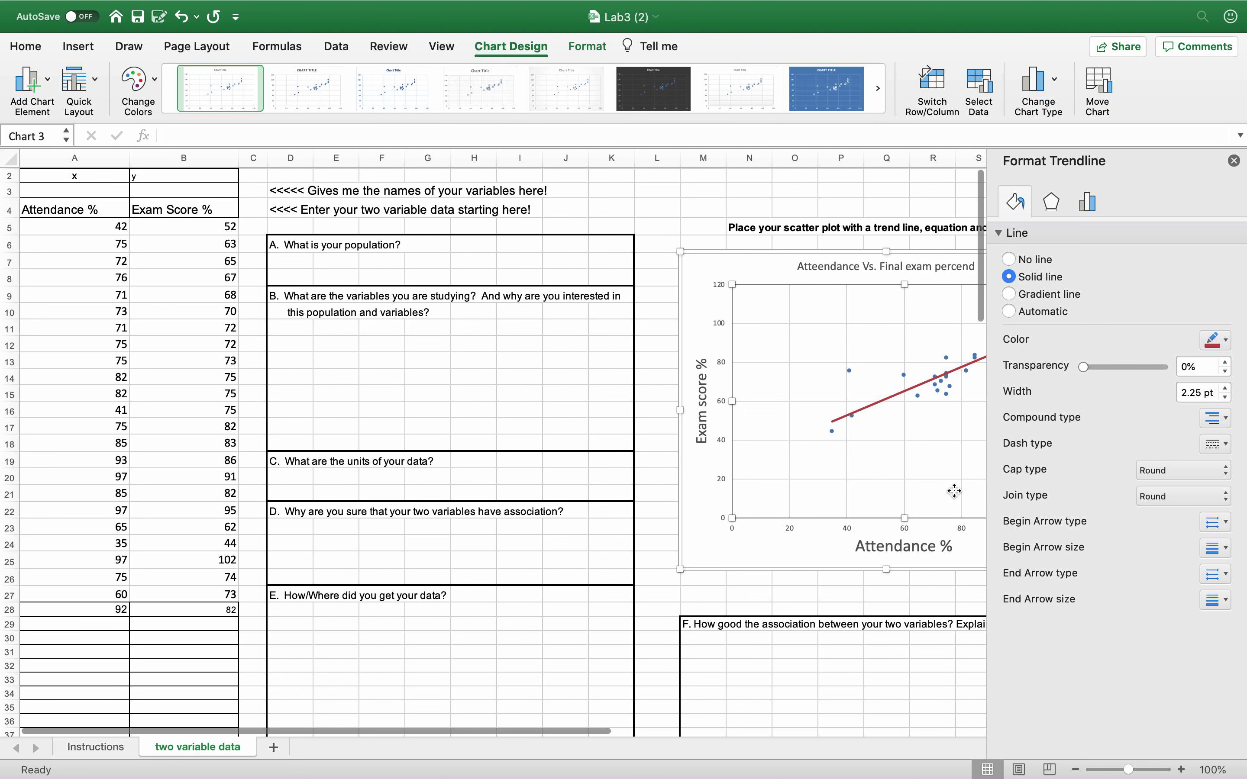
# - Display the trendline equation (y = 0.6201x + 28) and R² value (0.6702) on the chart
pyautogui.click(840, 609)
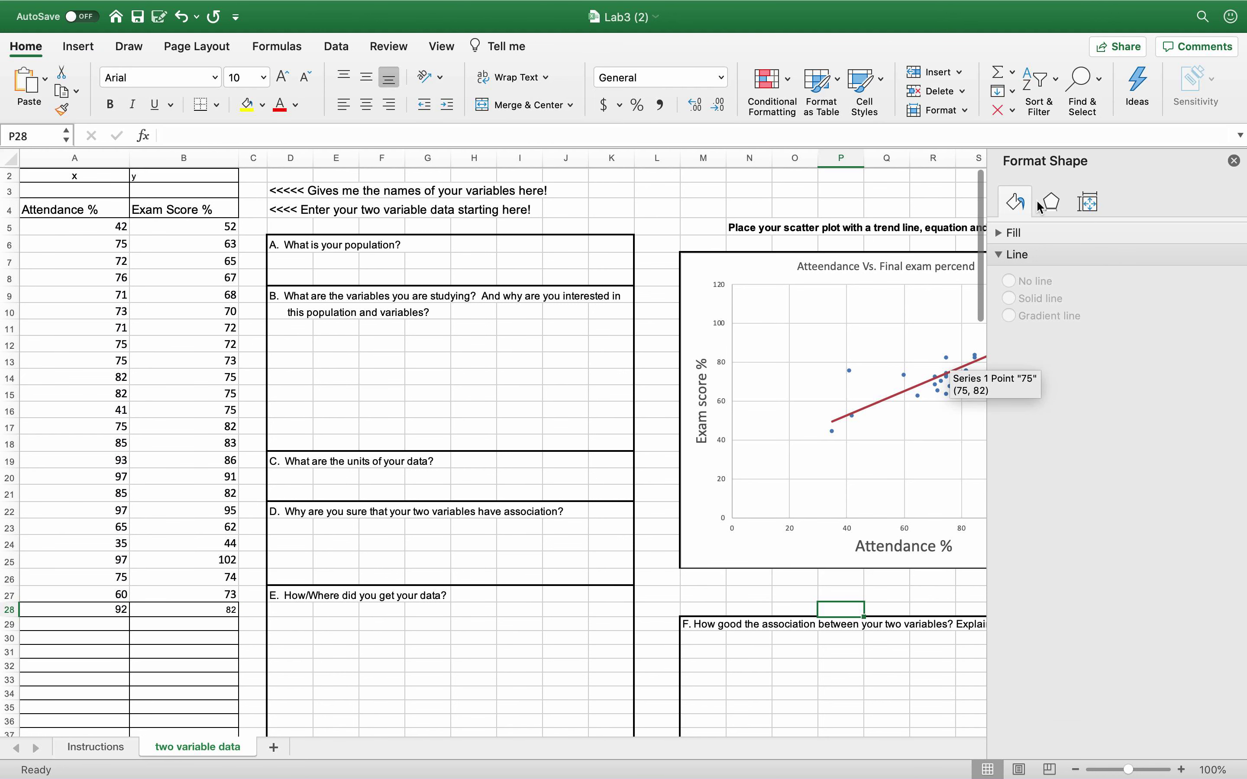
pyautogui.click(749, 208)
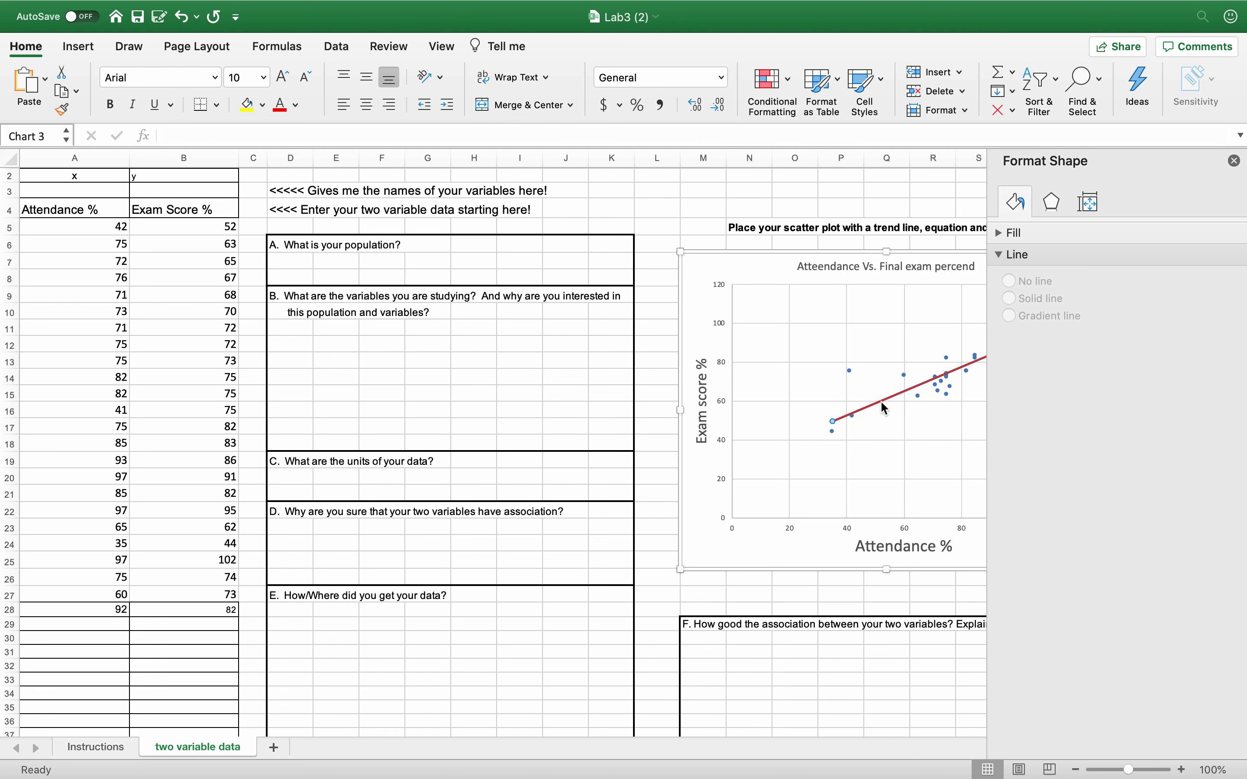
pyautogui.click(871, 405)
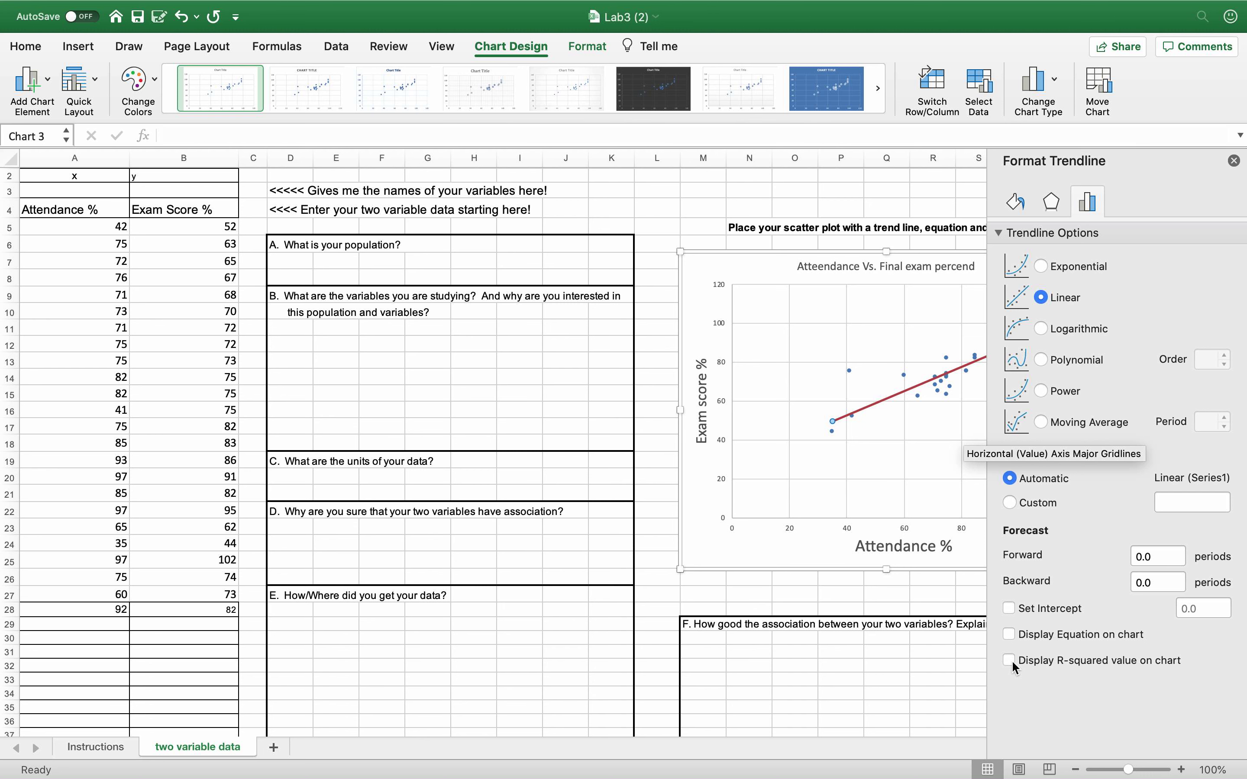
pyautogui.click(1008, 634)
pyautogui.click(1008, 660)
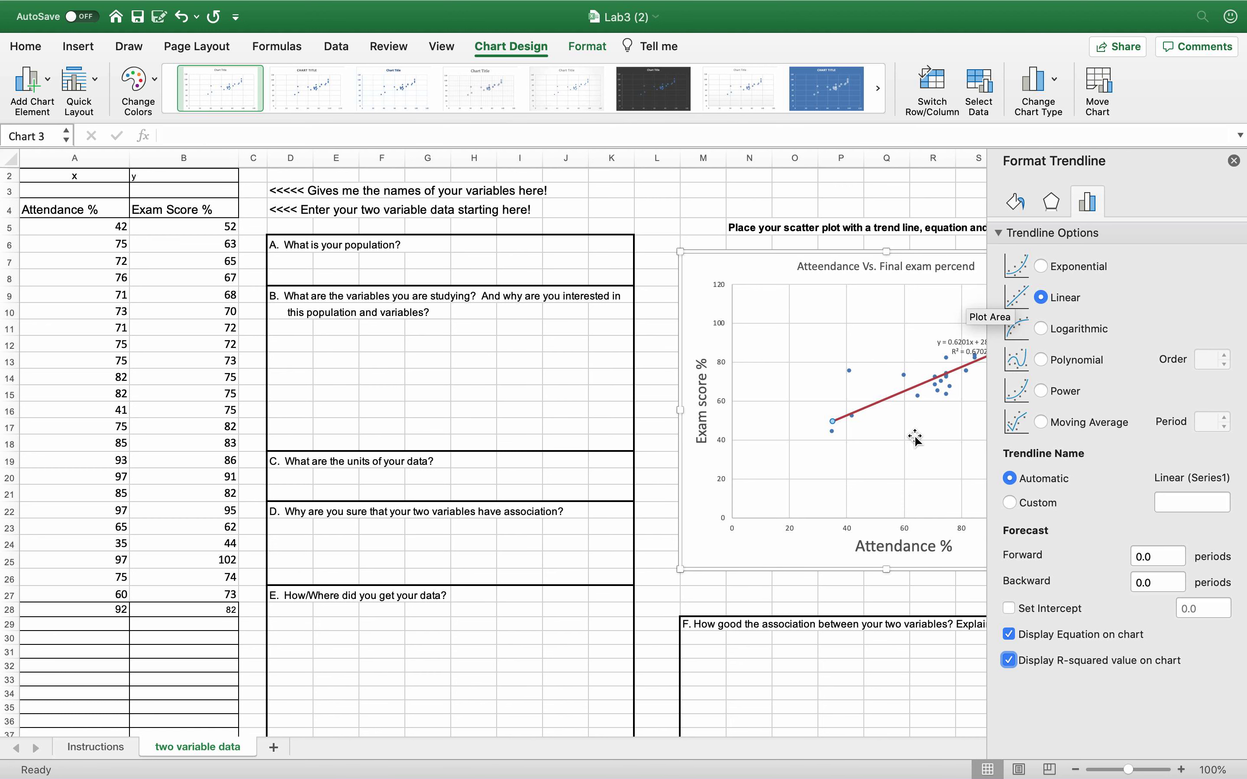
pyautogui.click(897, 425)
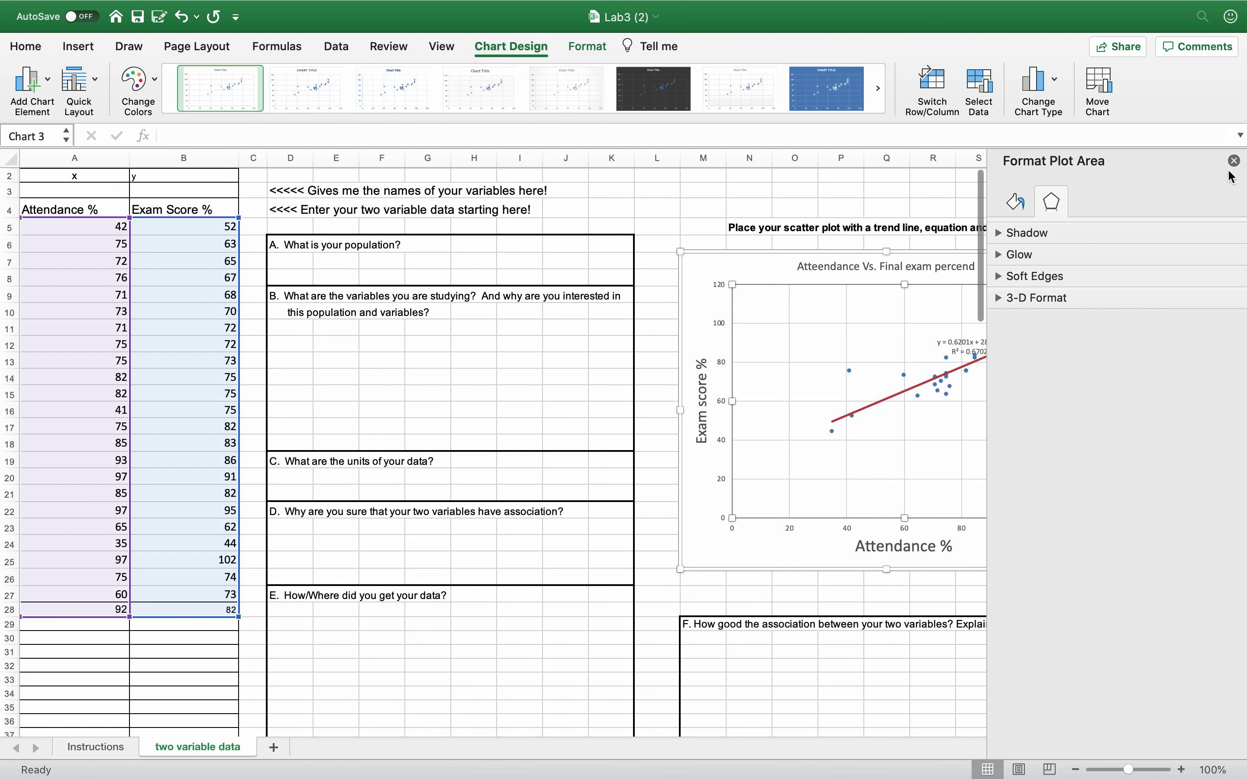
pyautogui.click(1233, 161)
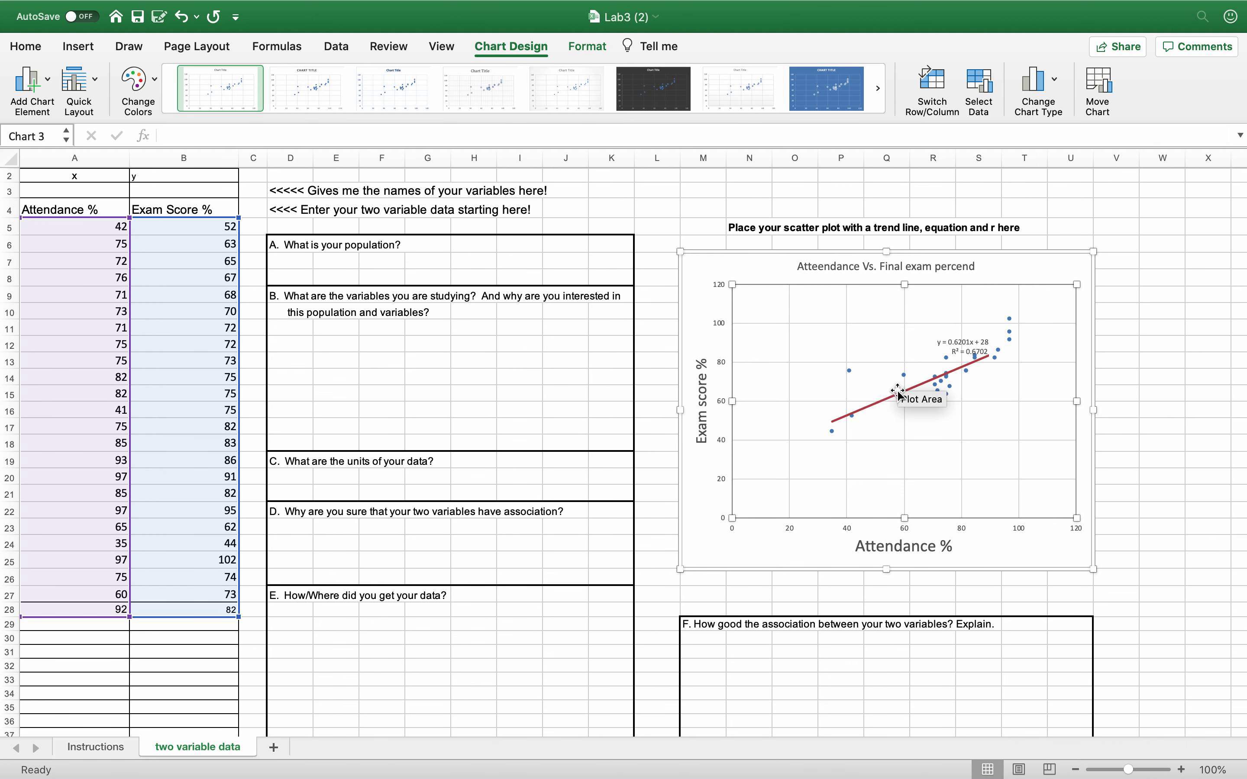
pyautogui.doubleClick(897, 395)
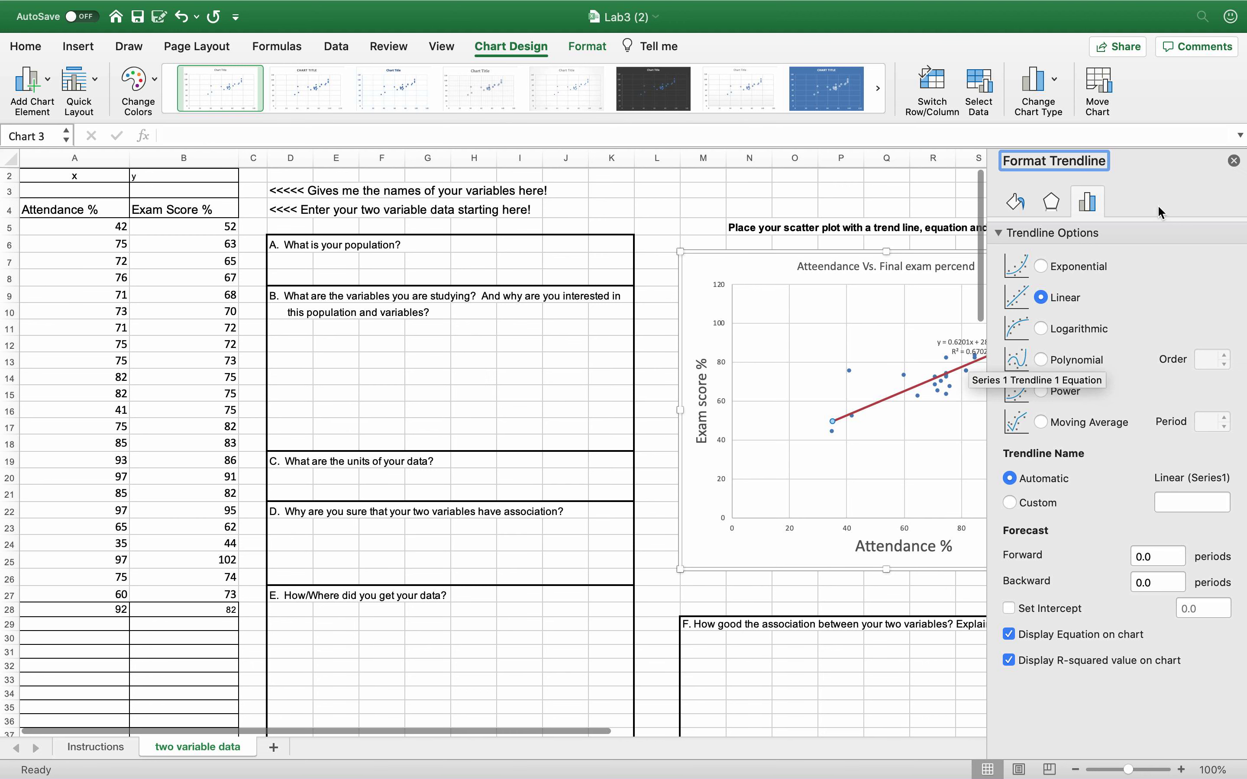
# - Re-add the linear trendline so its equation reads y = 0.6201x + 28.016
pyautogui.click(1234, 161)
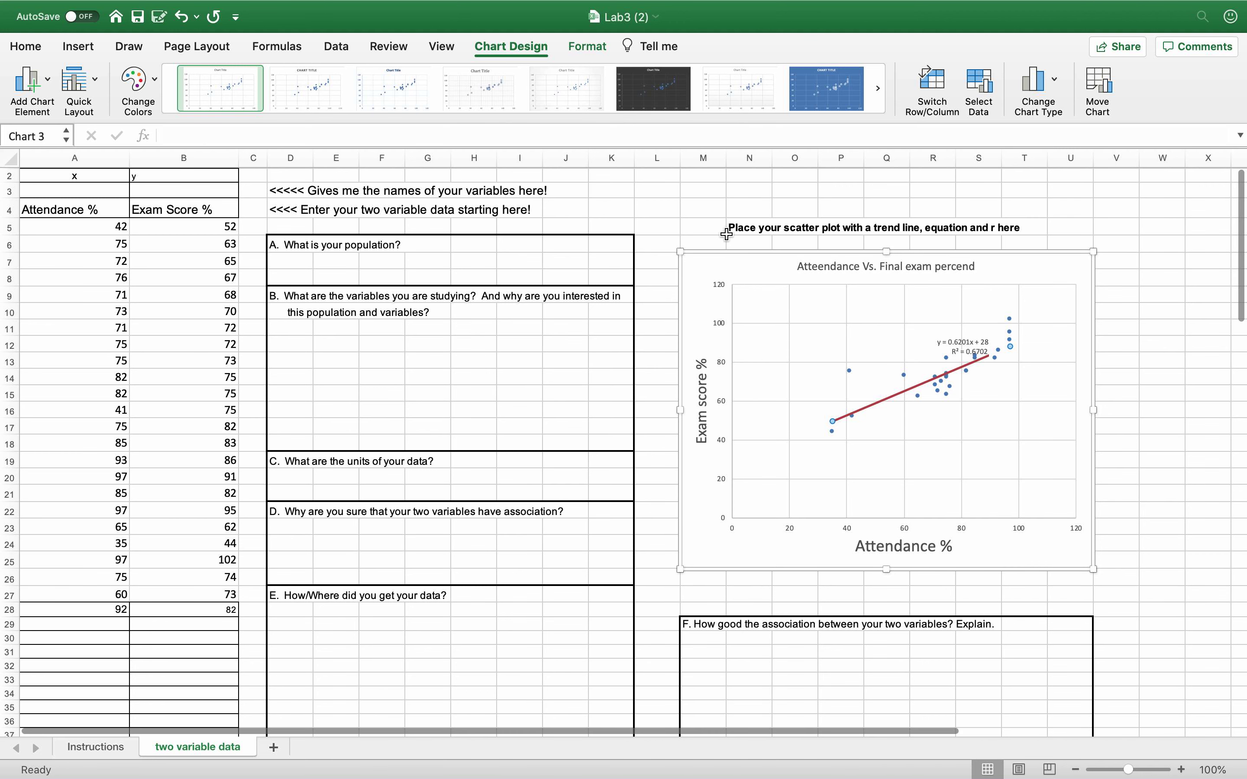
pyautogui.click(48, 86)
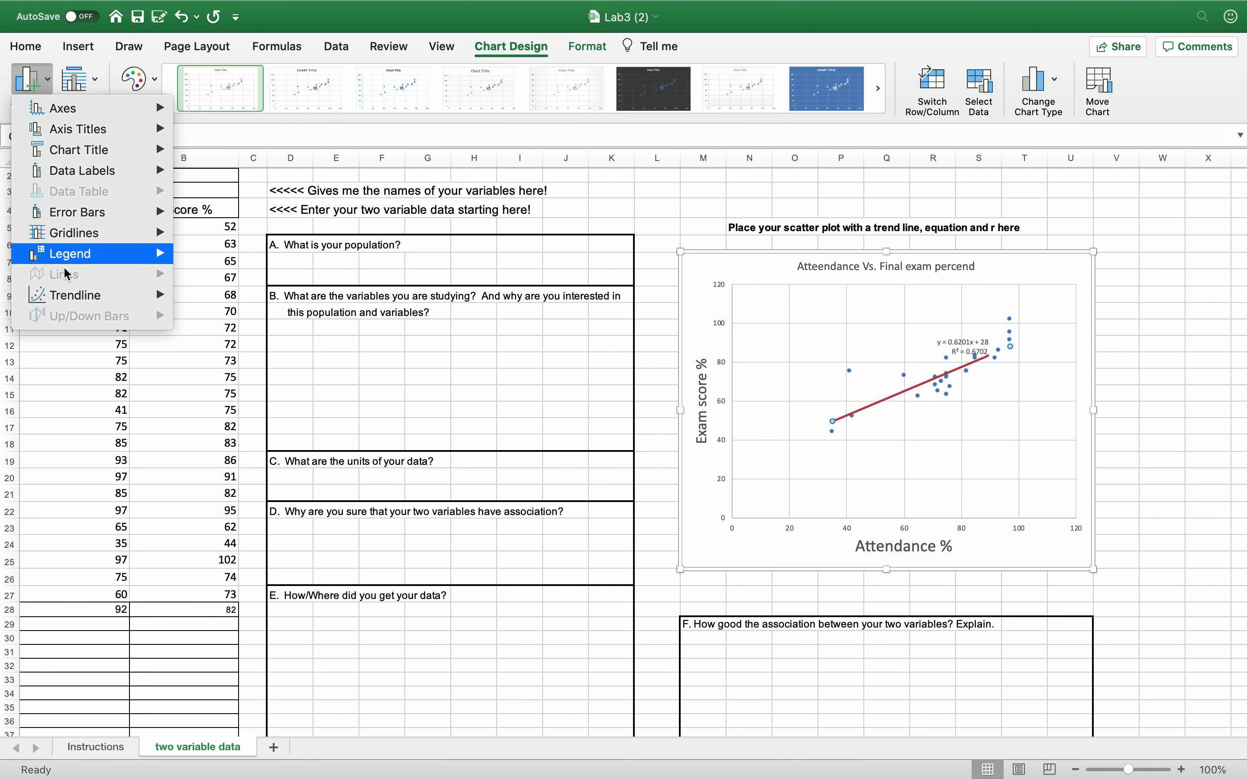
pyautogui.moveTo(75, 293)
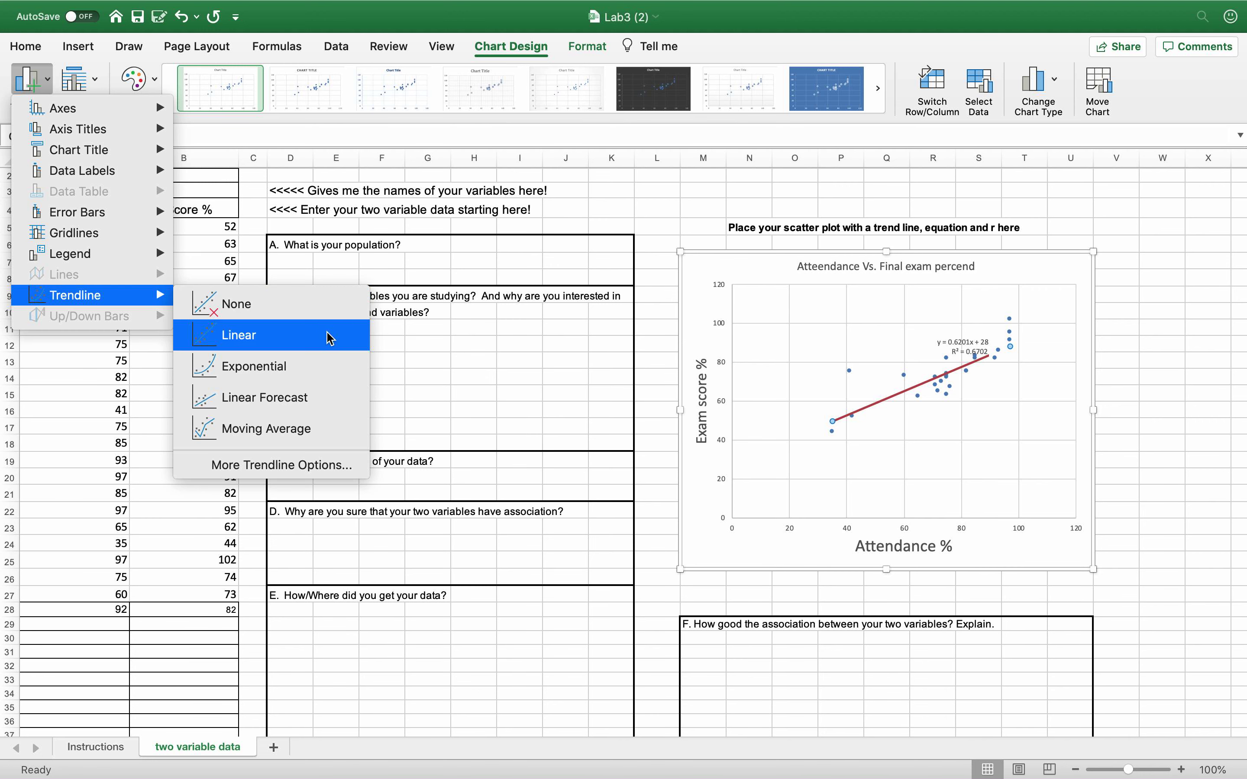
pyautogui.click(306, 340)
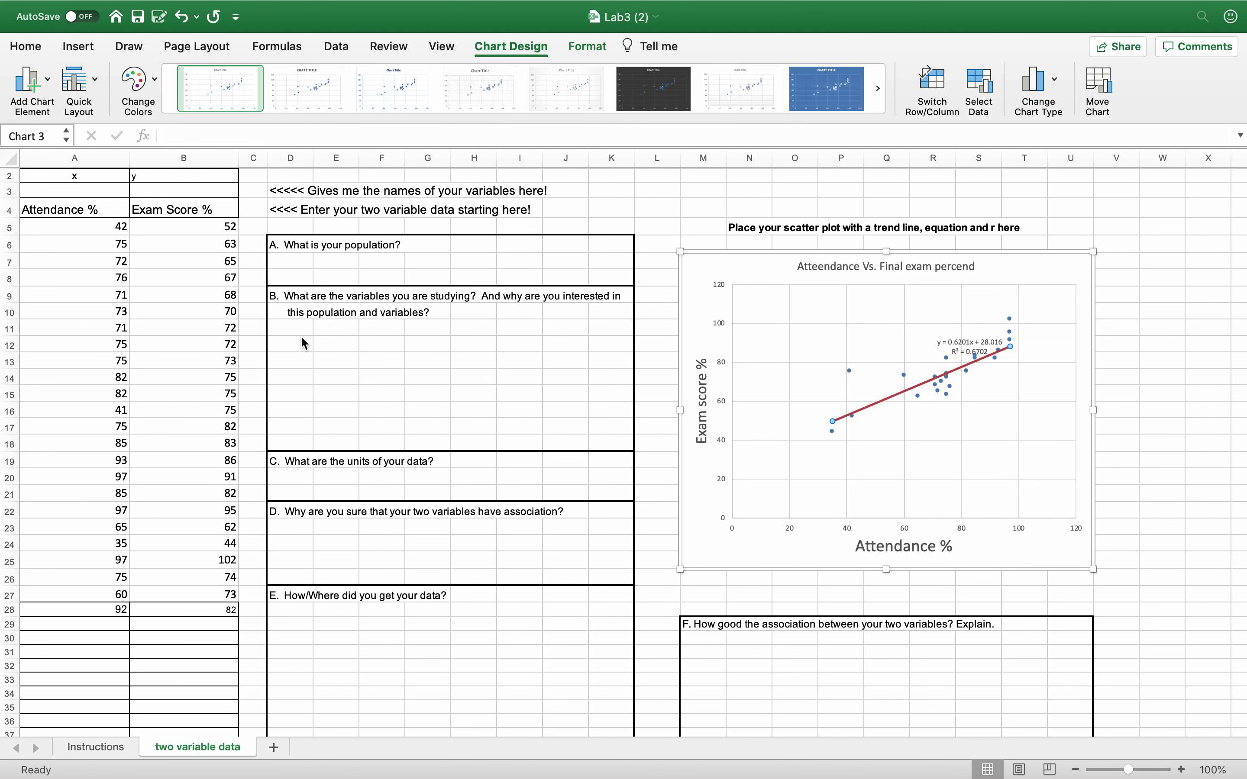
pyautogui.click(49, 98)
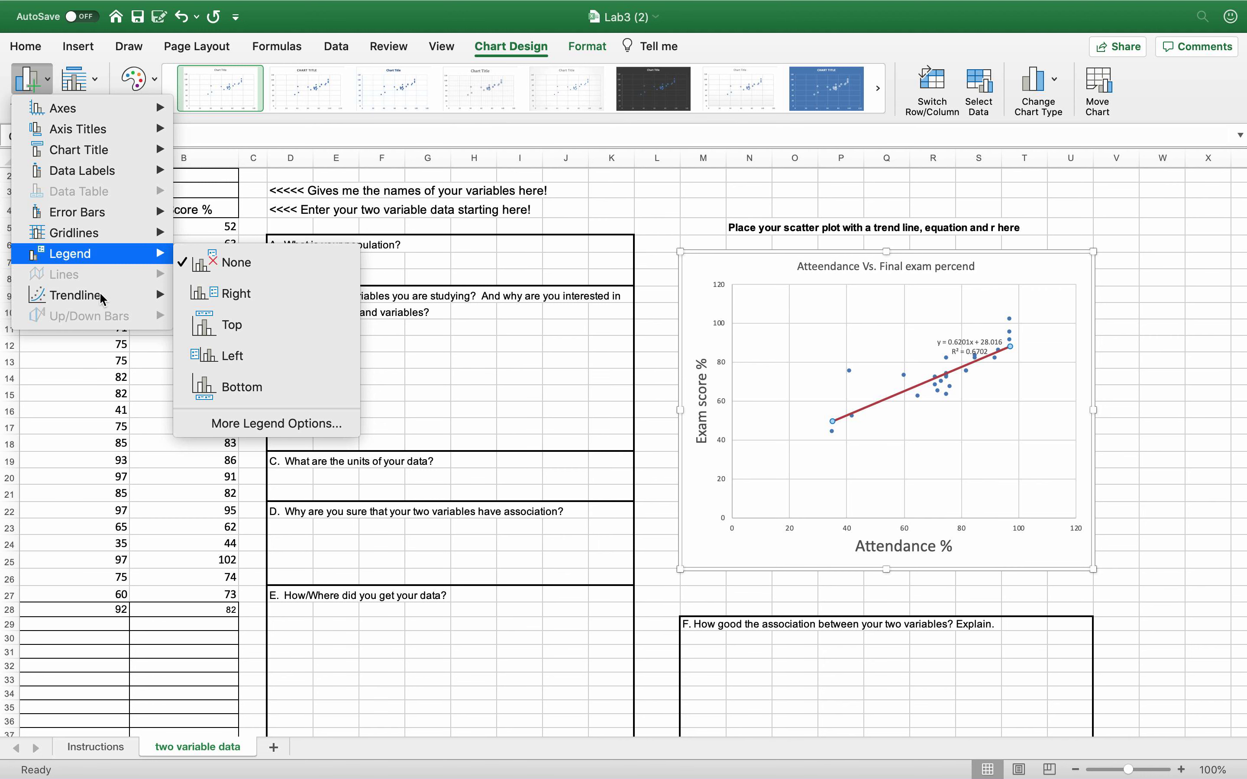
pyautogui.moveTo(106, 300)
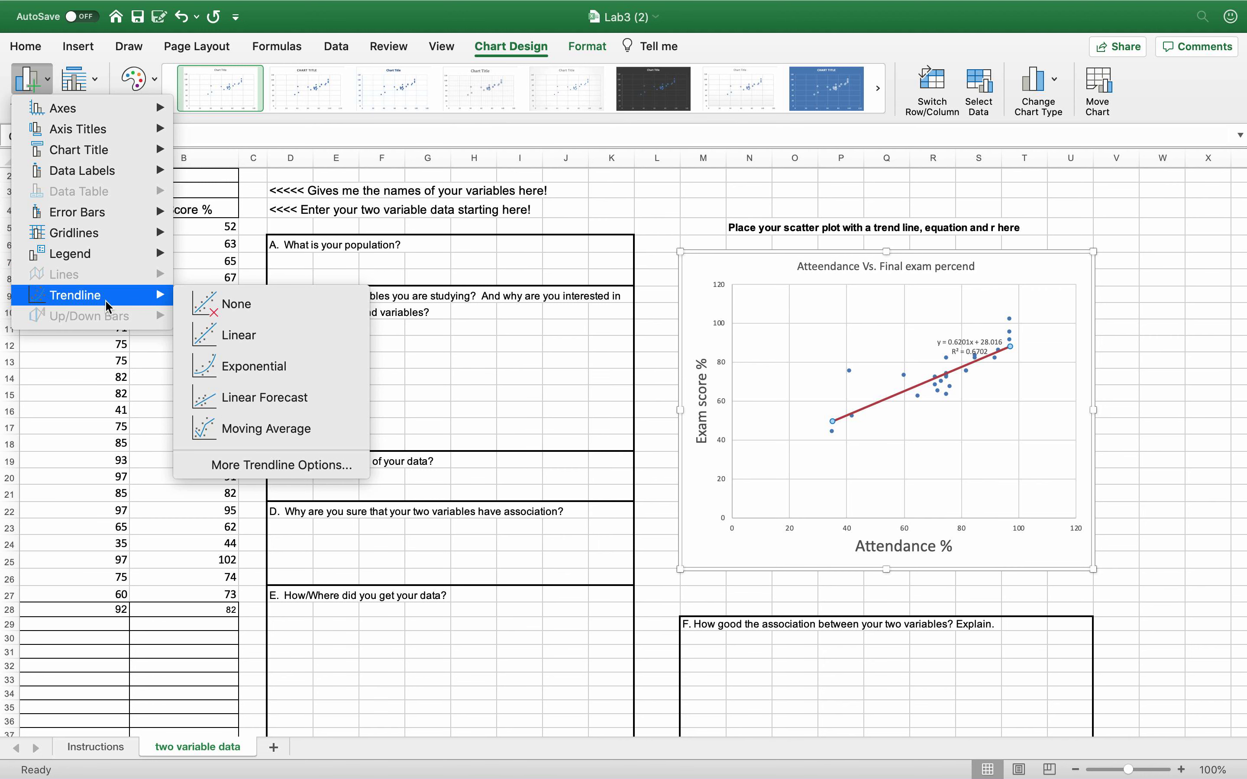
pyautogui.click(309, 465)
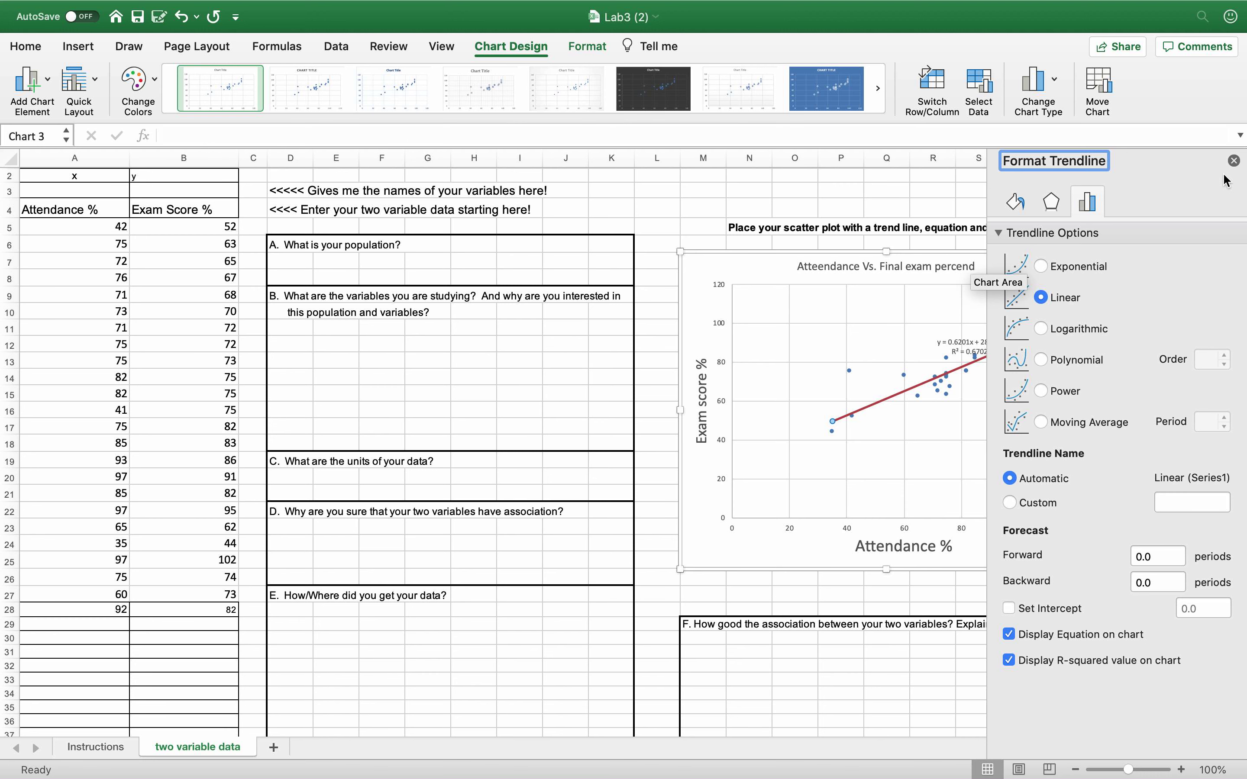
pyautogui.click(1233, 161)
# - Shift the plot area up-left, zoom to 120%, and move the equation label top-left
pyautogui.click(967, 341)
pyautogui.moveTo(858, 333); pyautogui.dragTo(829, 320)
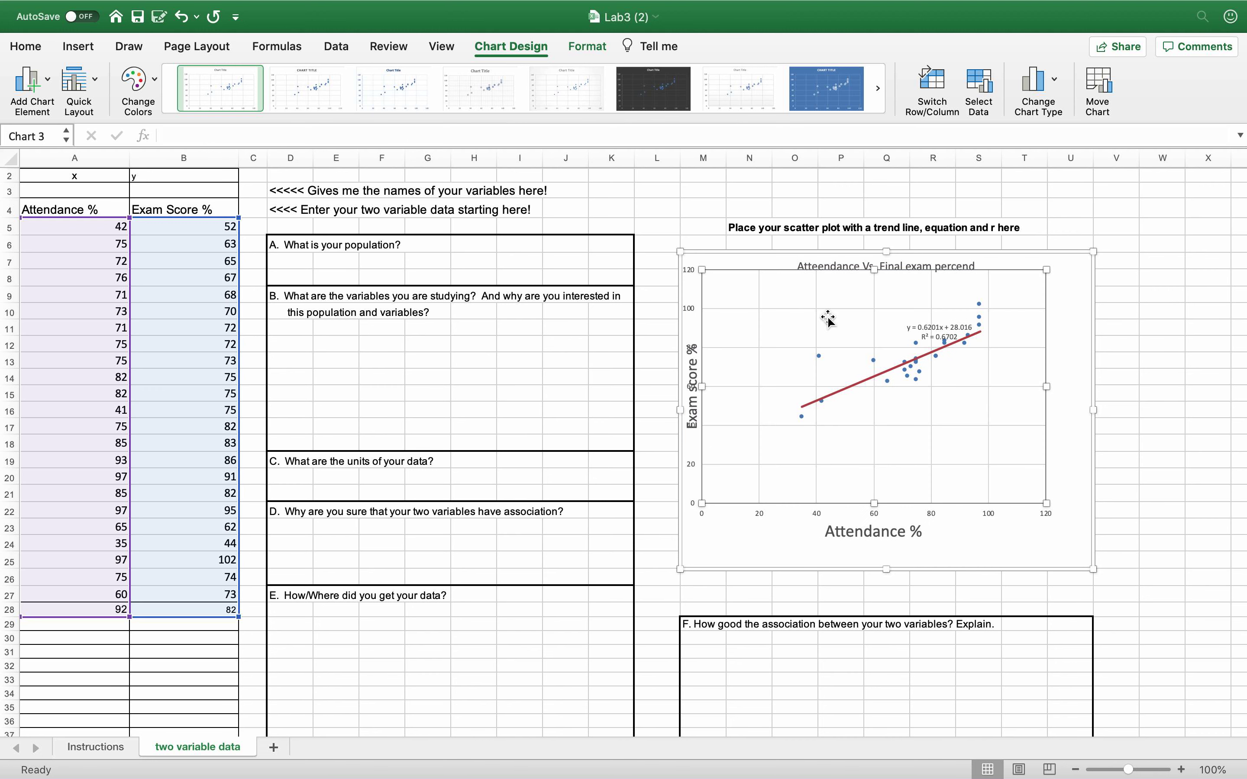
pyautogui.click(1180, 769)
pyautogui.click(1180, 769)
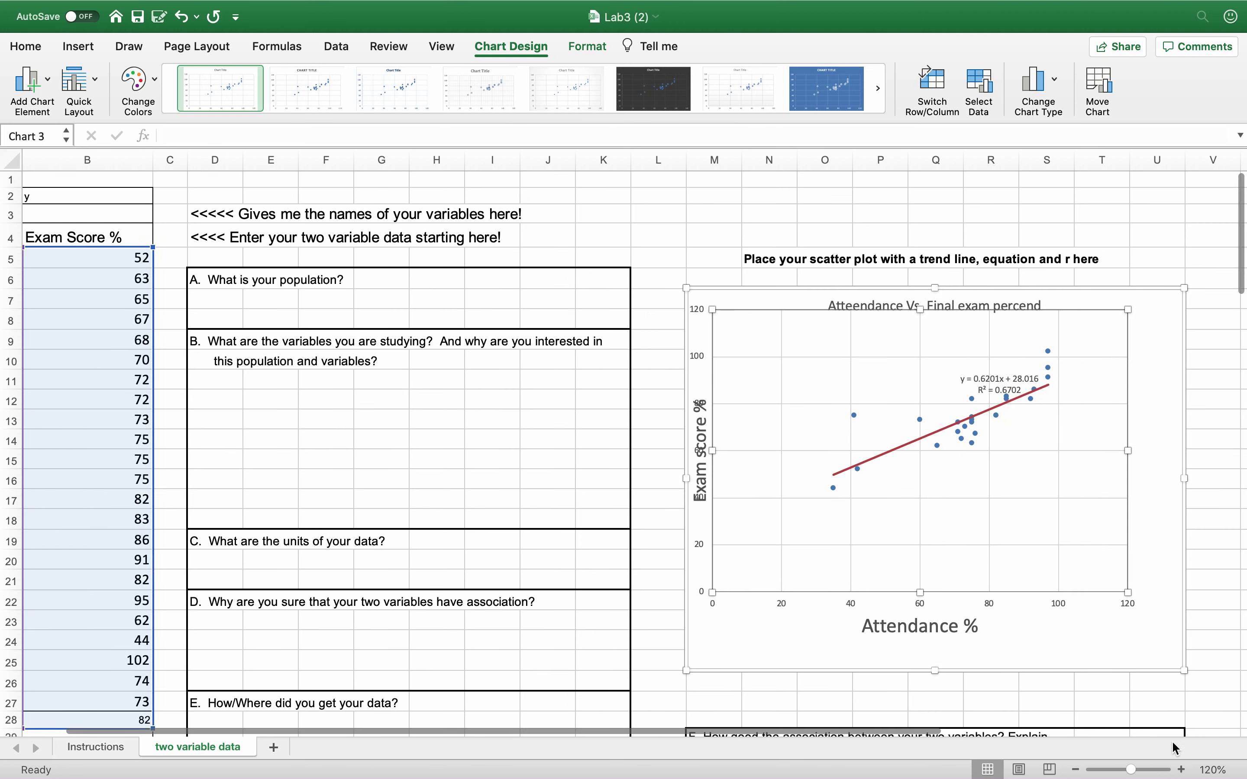
pyautogui.click(1003, 371)
pyautogui.moveTo(1002, 371); pyautogui.dragTo(822, 356)
# - Enlarge the equation and R² label to 16 pt and nudge it slightly right
pyautogui.click(78, 46)
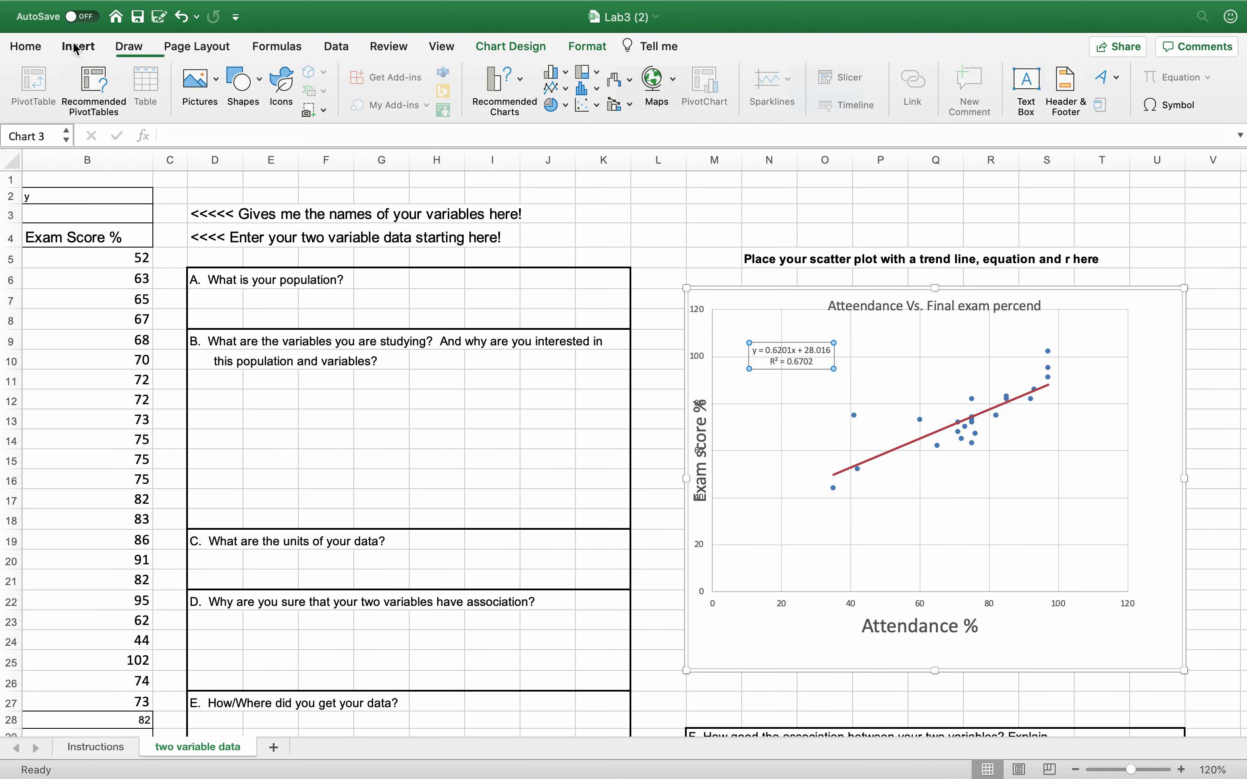
pyautogui.click(44, 48)
pyautogui.click(41, 48)
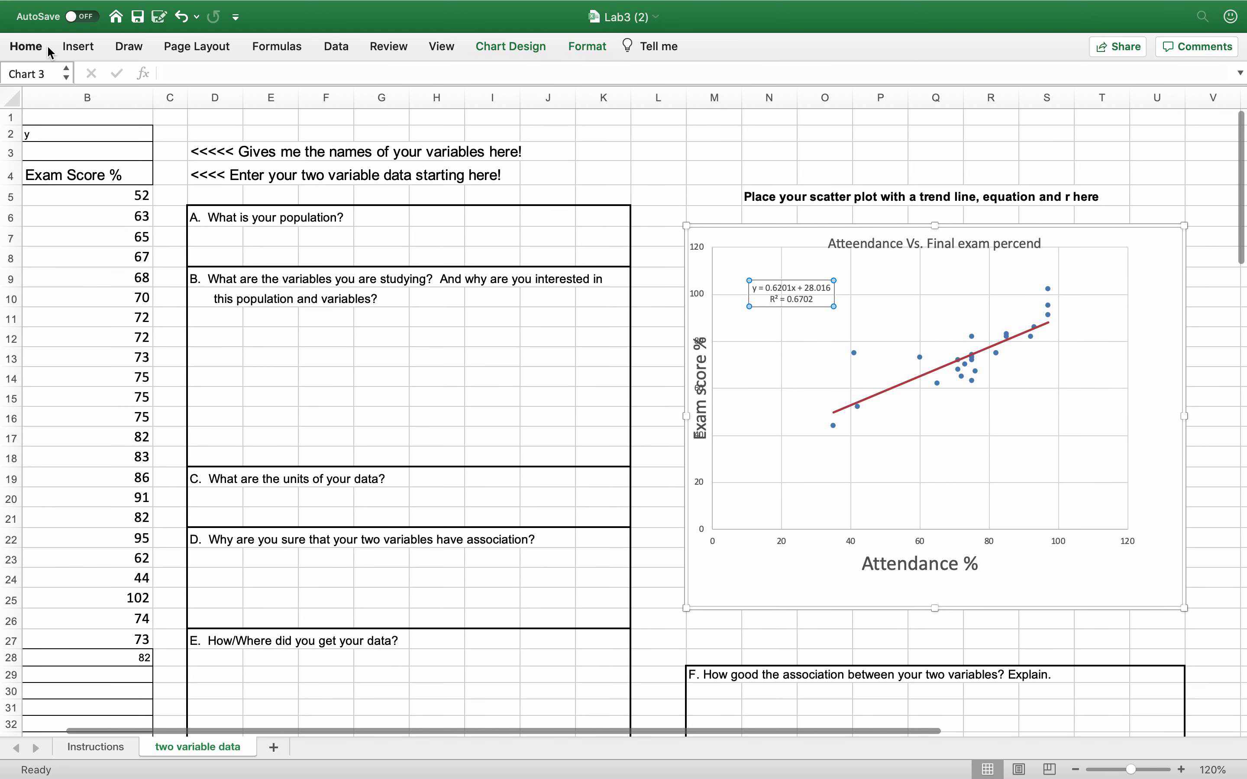
pyautogui.click(39, 48)
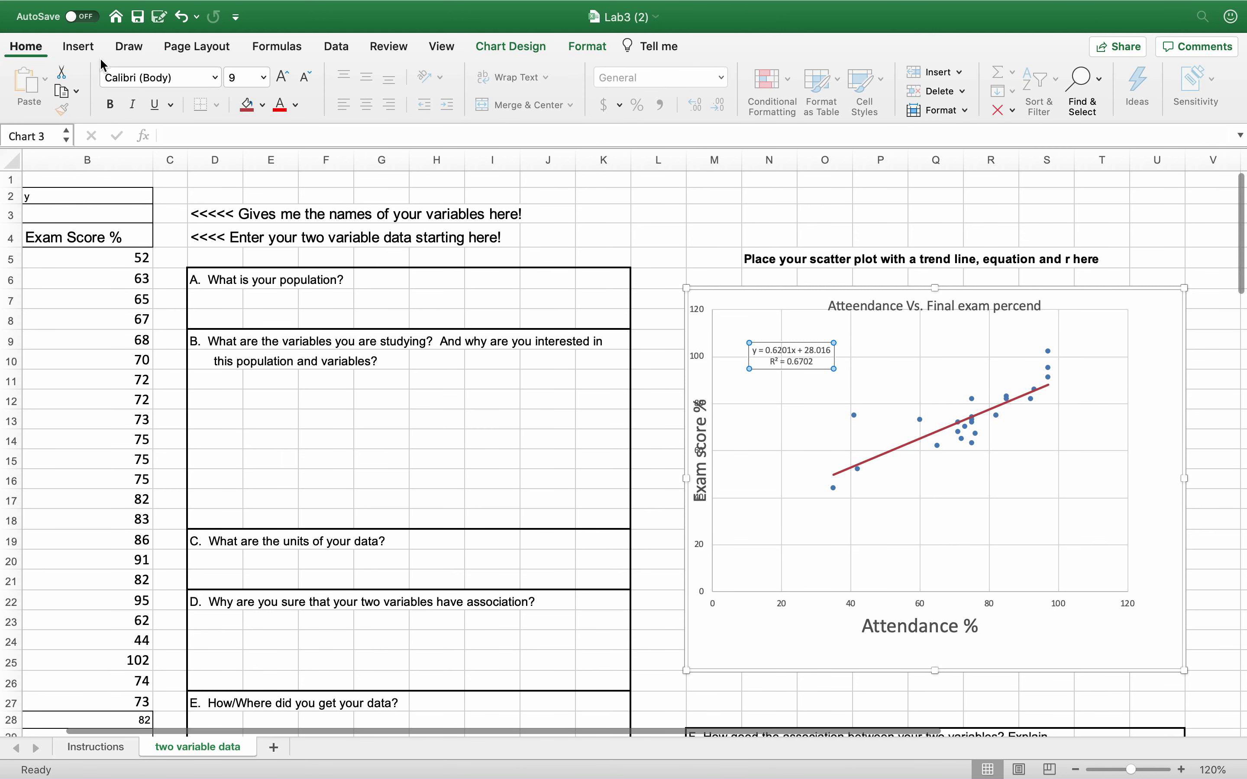
pyautogui.click(283, 77)
pyautogui.click(282, 77)
pyautogui.click(283, 77)
pyautogui.click(283, 78)
pyautogui.click(283, 78)
pyautogui.click(283, 78)
pyautogui.moveTo(747, 333); pyautogui.dragTo(796, 332)
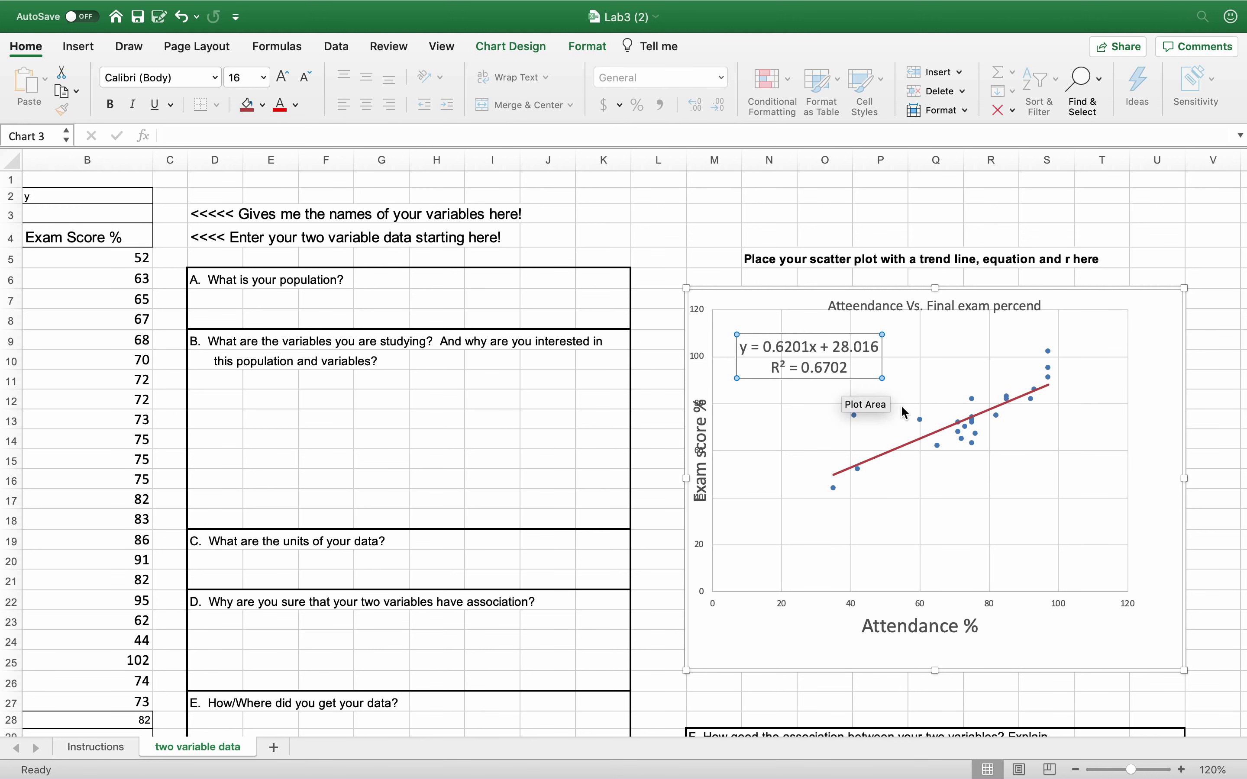
pyautogui.scroll(-3, 970, 439)
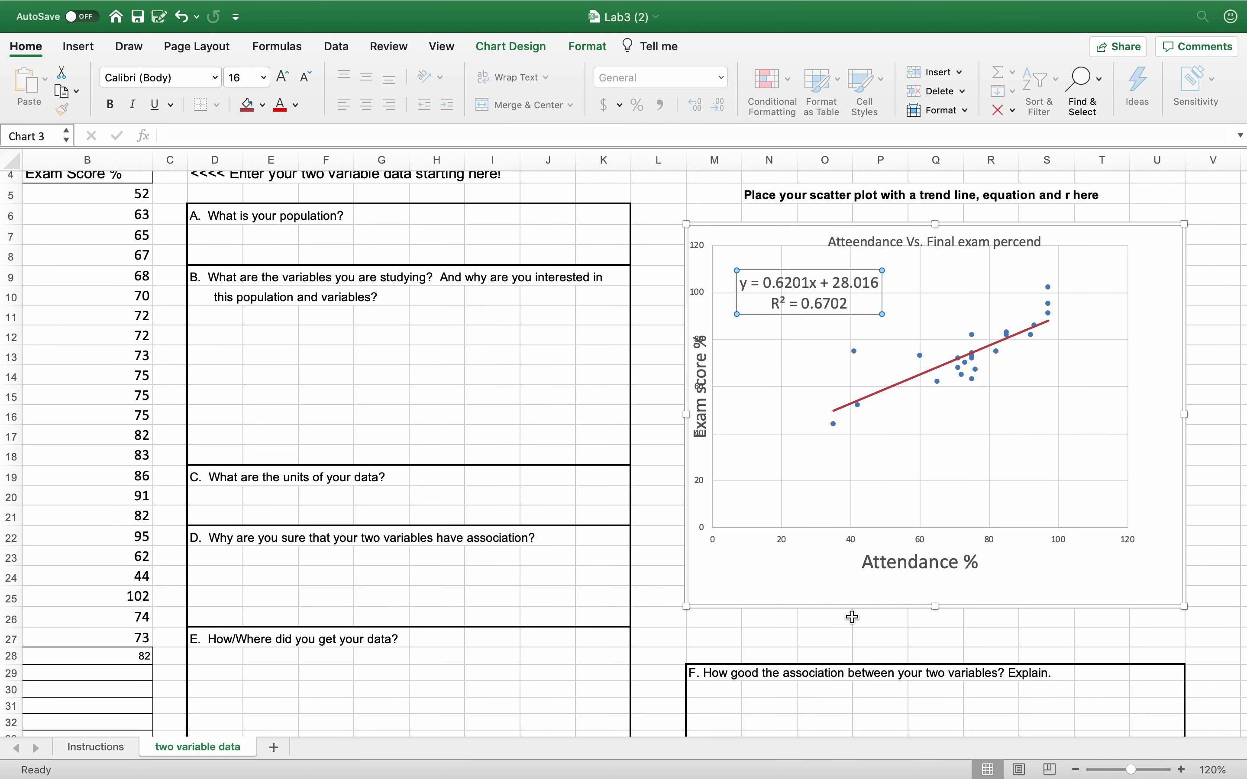
# - Type the label 'Correlation Coefficient' in O27 below the chart
pyautogui.click(831, 636)
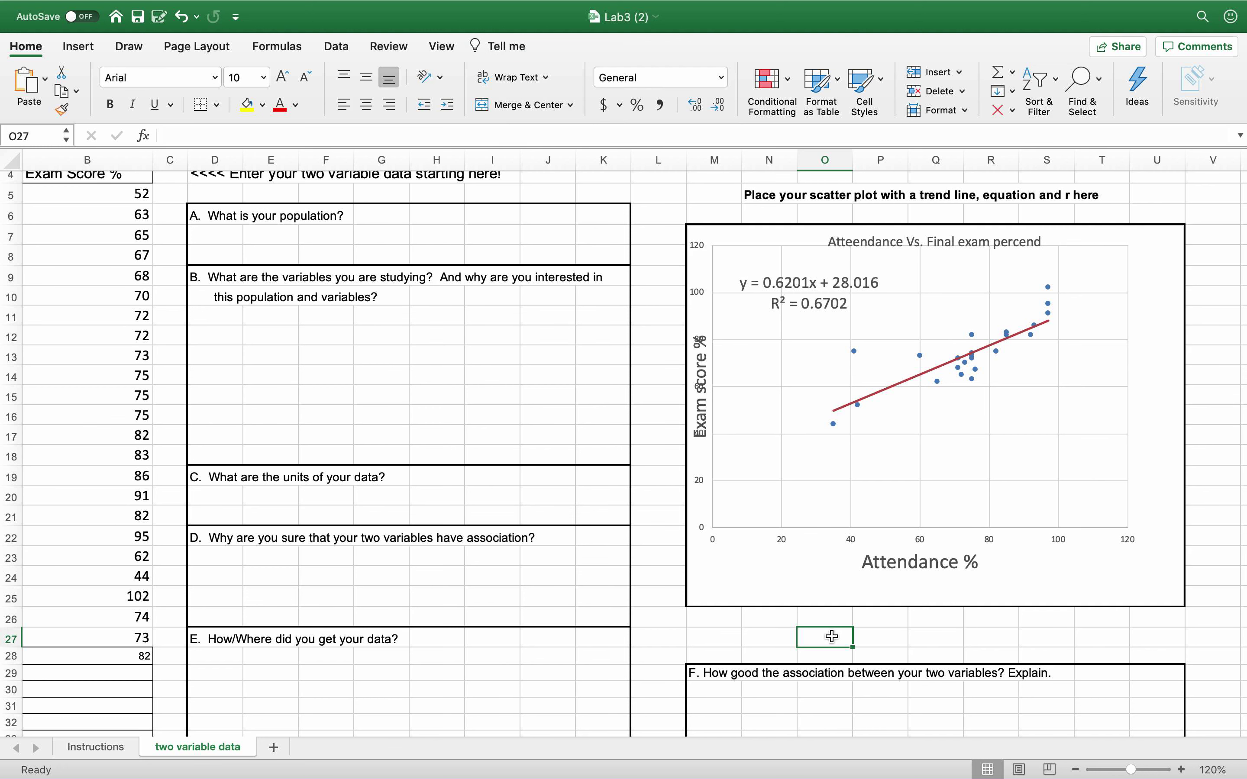
pyautogui.write('Correlation Coefficient')
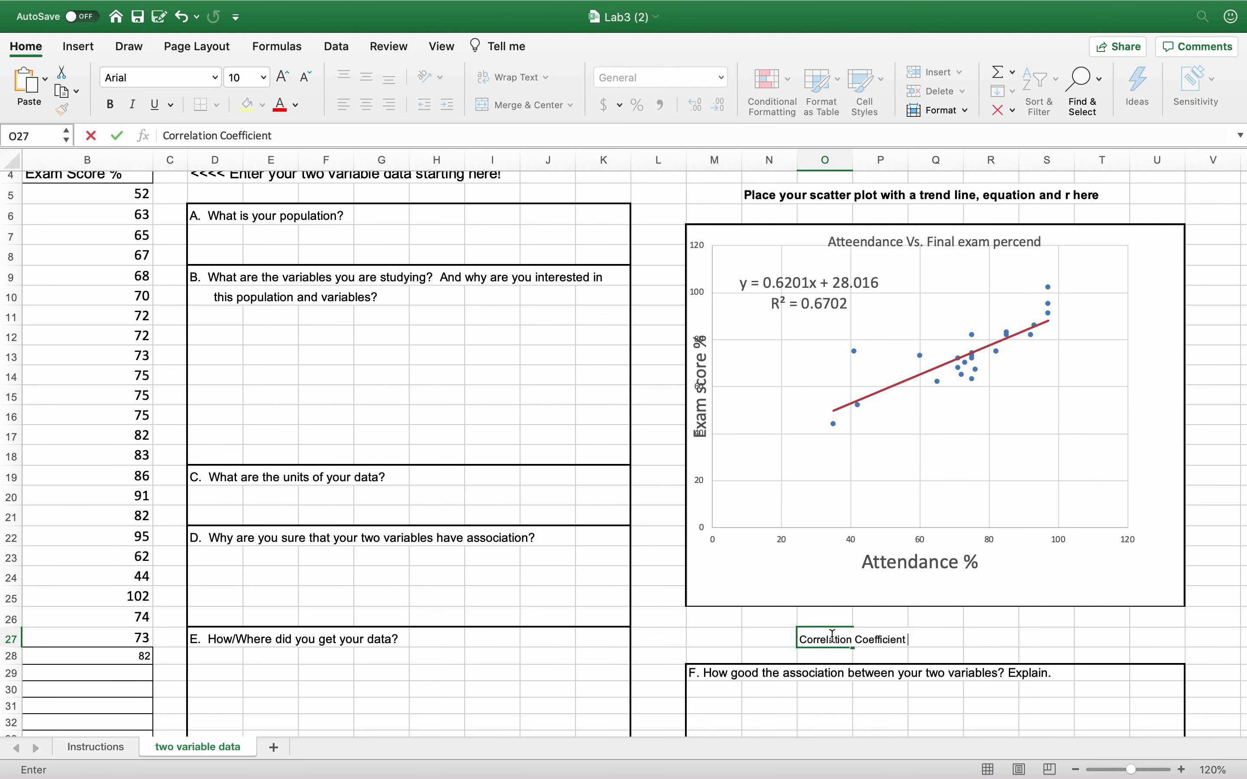
pyautogui.click(967, 644)
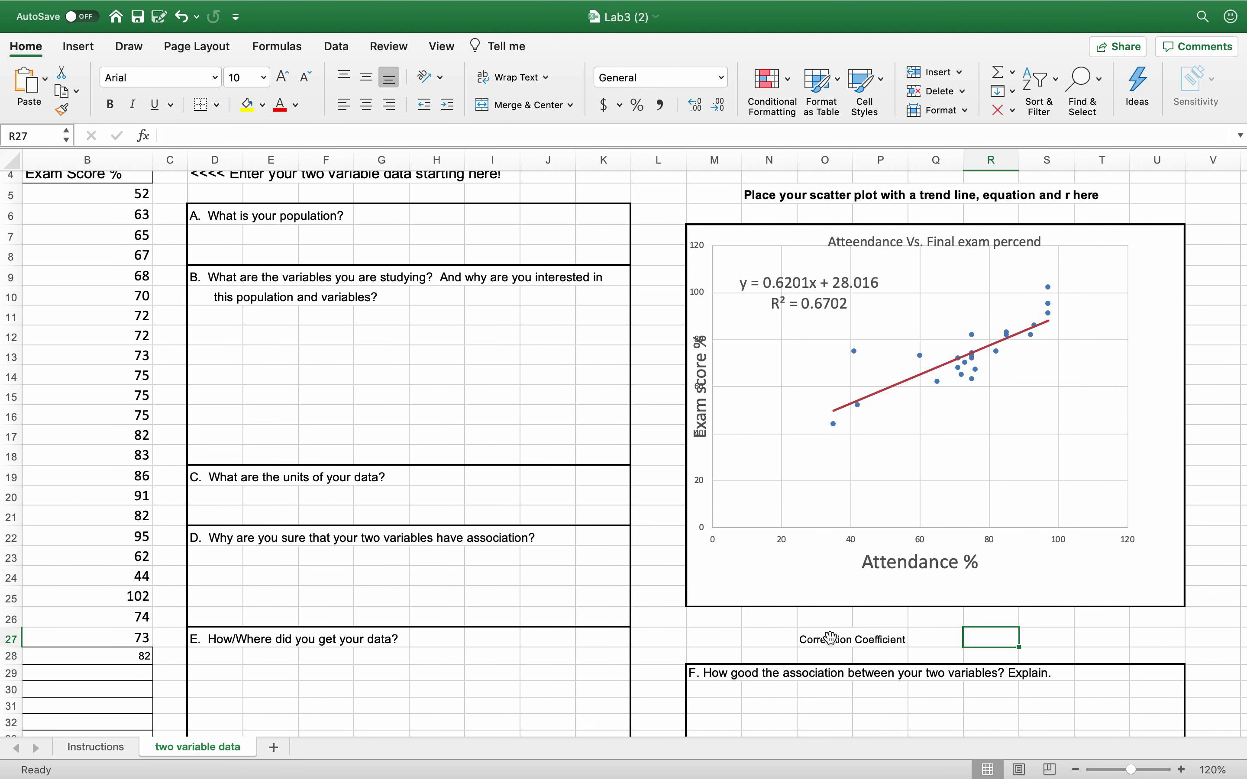
# - Enter =SQRT(0.6702) in Q27, giving a correlation coefficient of 0.818657
pyautogui.click(932, 639)
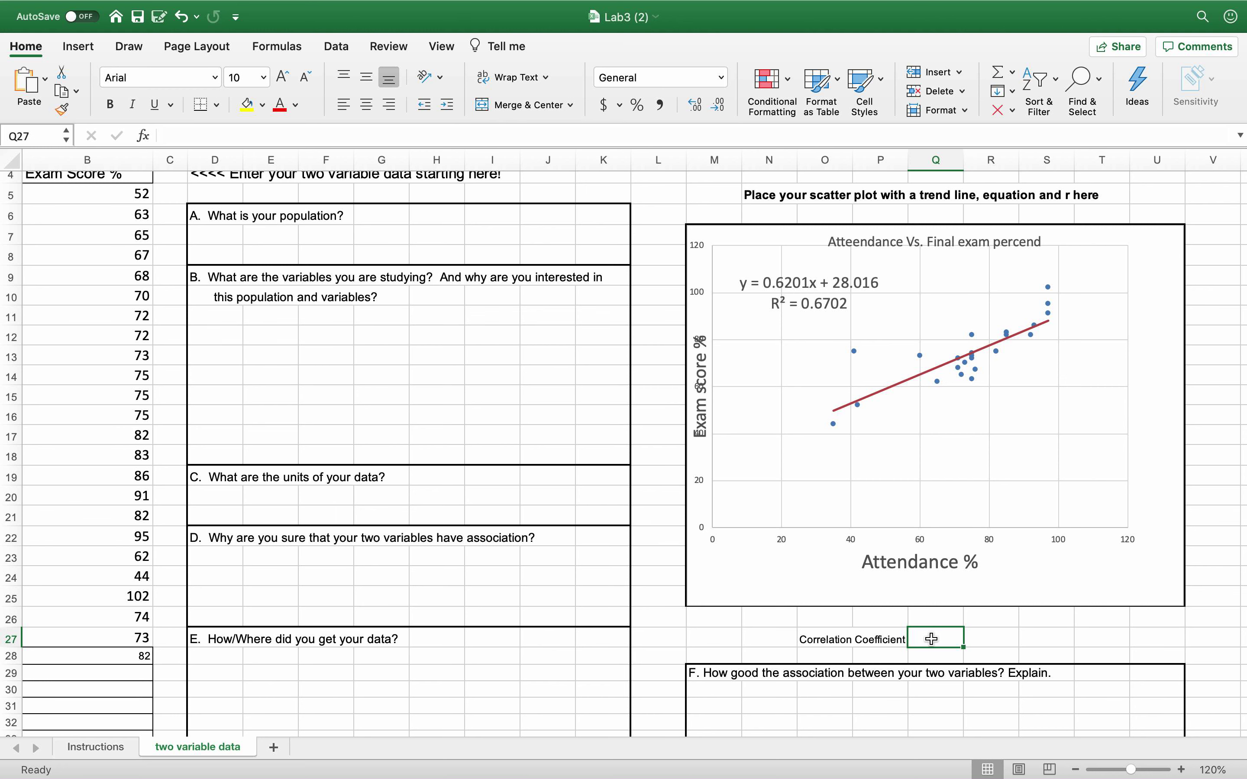
pyautogui.write('=sq')
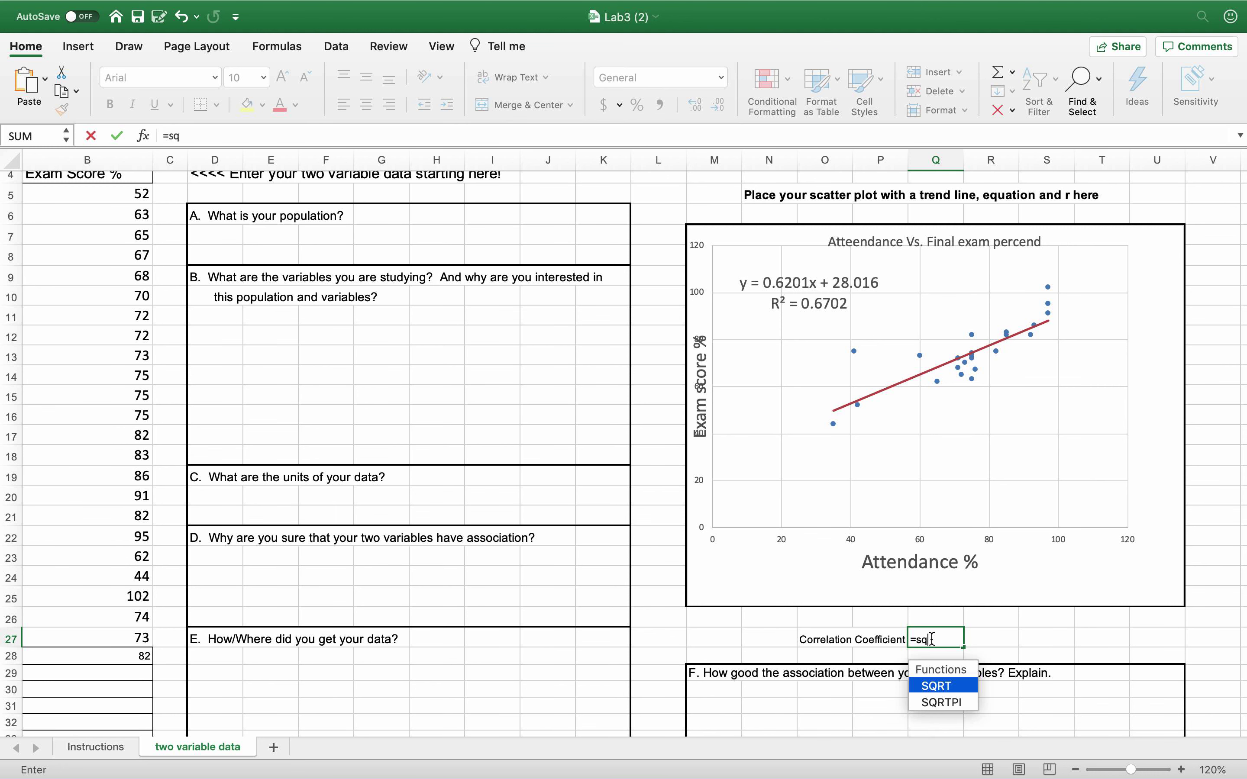
pyautogui.write('rt')
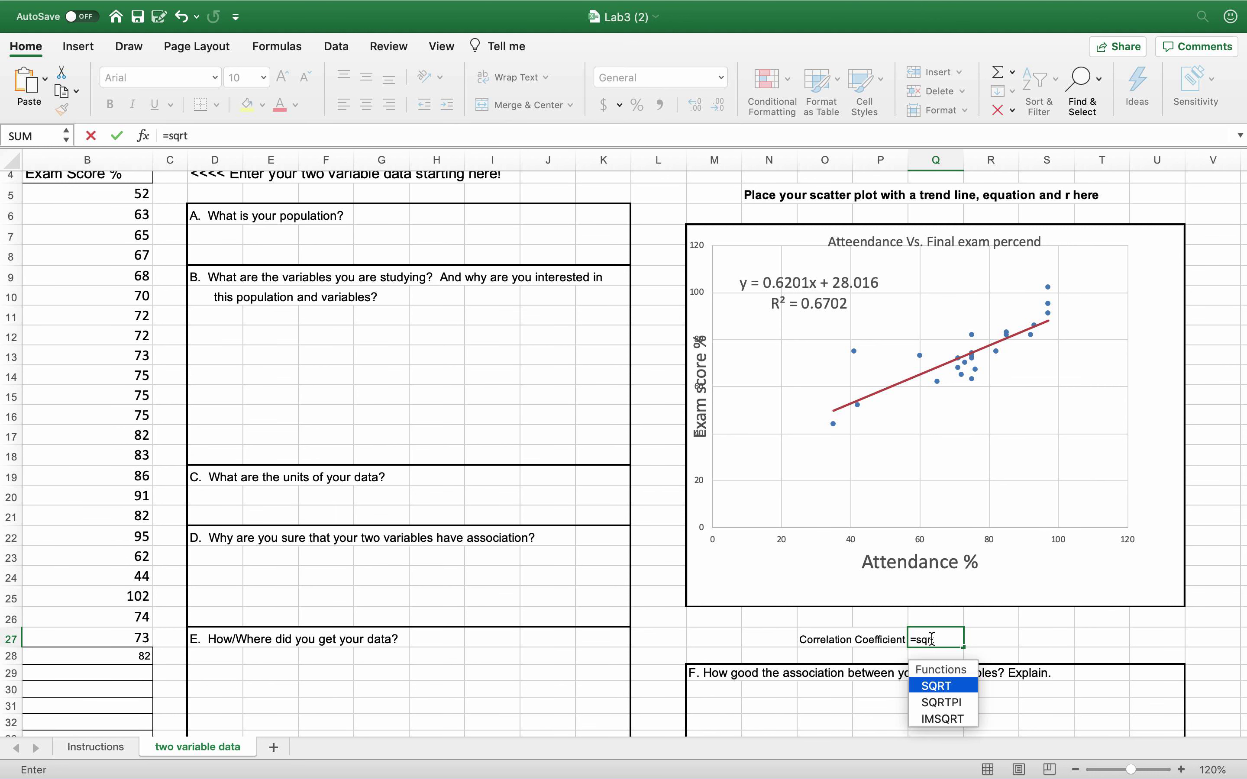
pyautogui.write('(0')
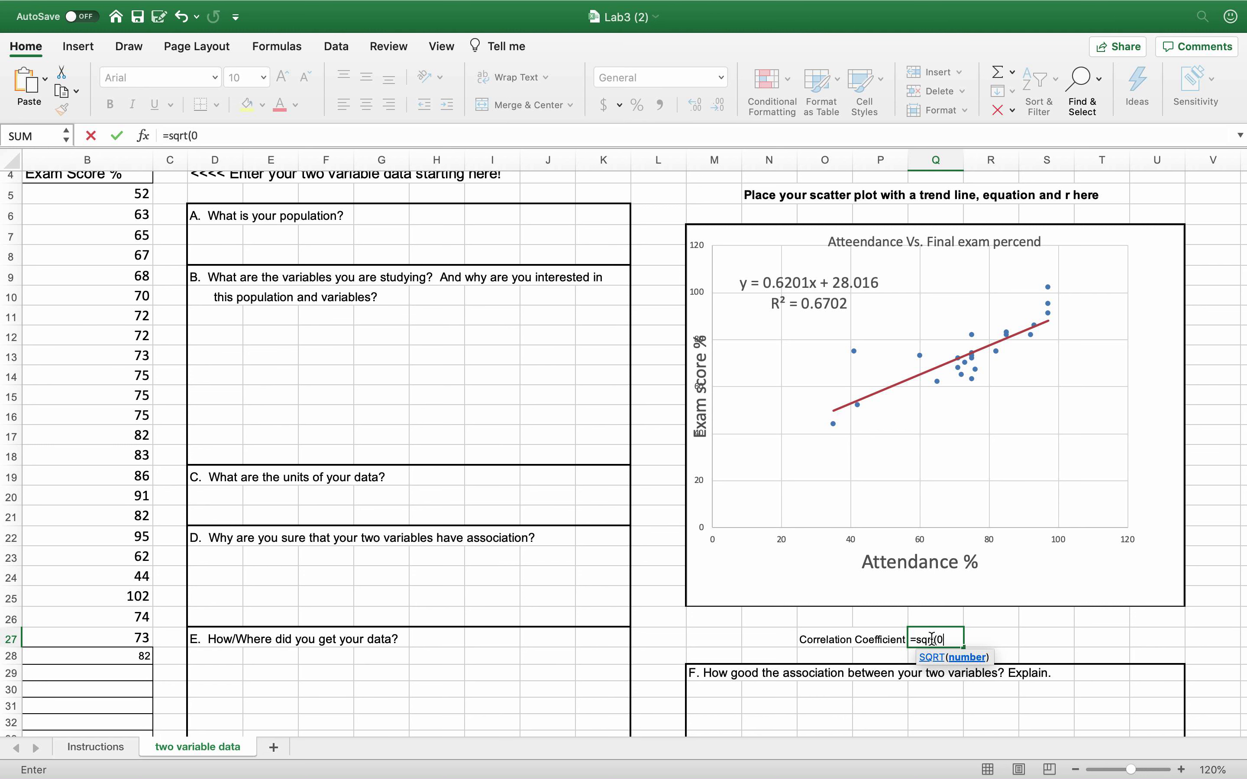
pyautogui.write('.6702)')
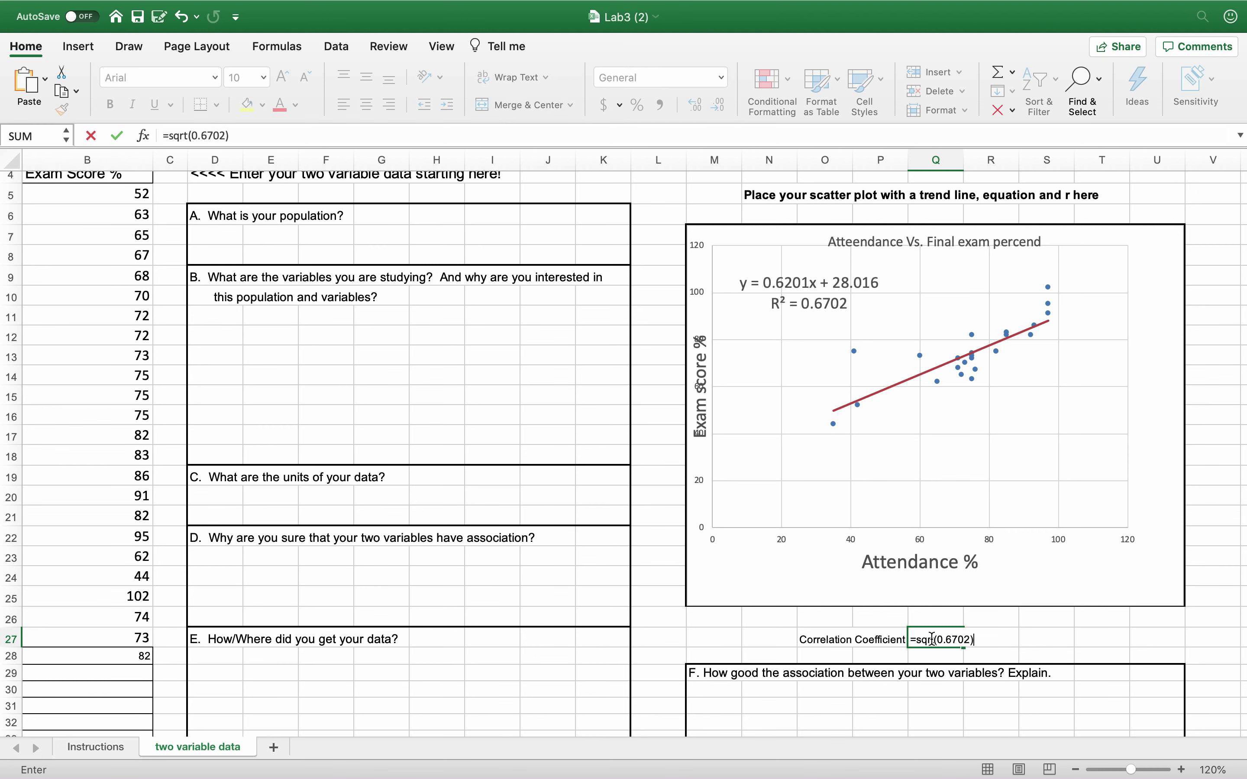
pyautogui.press('Return')
pyautogui.press('Up')
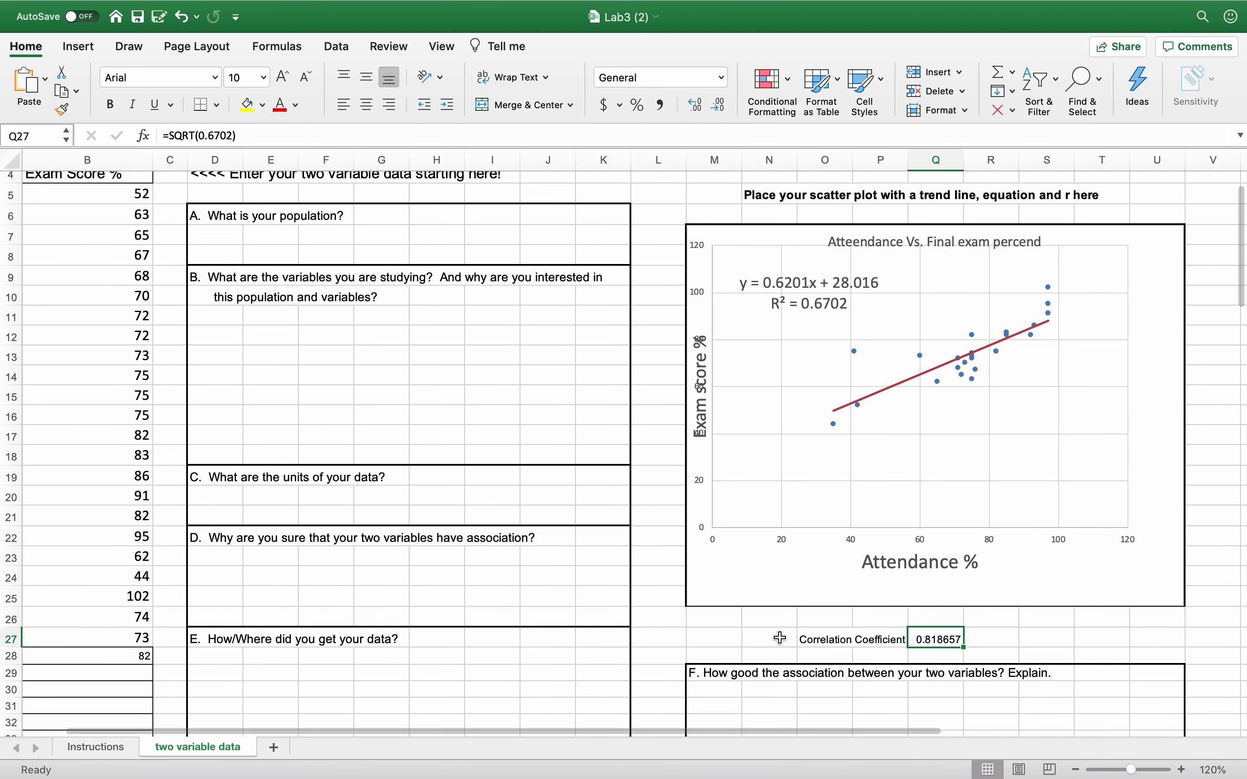
# - Zoom to 140% and scroll around to review the trendline labels and correlation cell
pyautogui.click(1179, 770)
pyautogui.click(1180, 769)
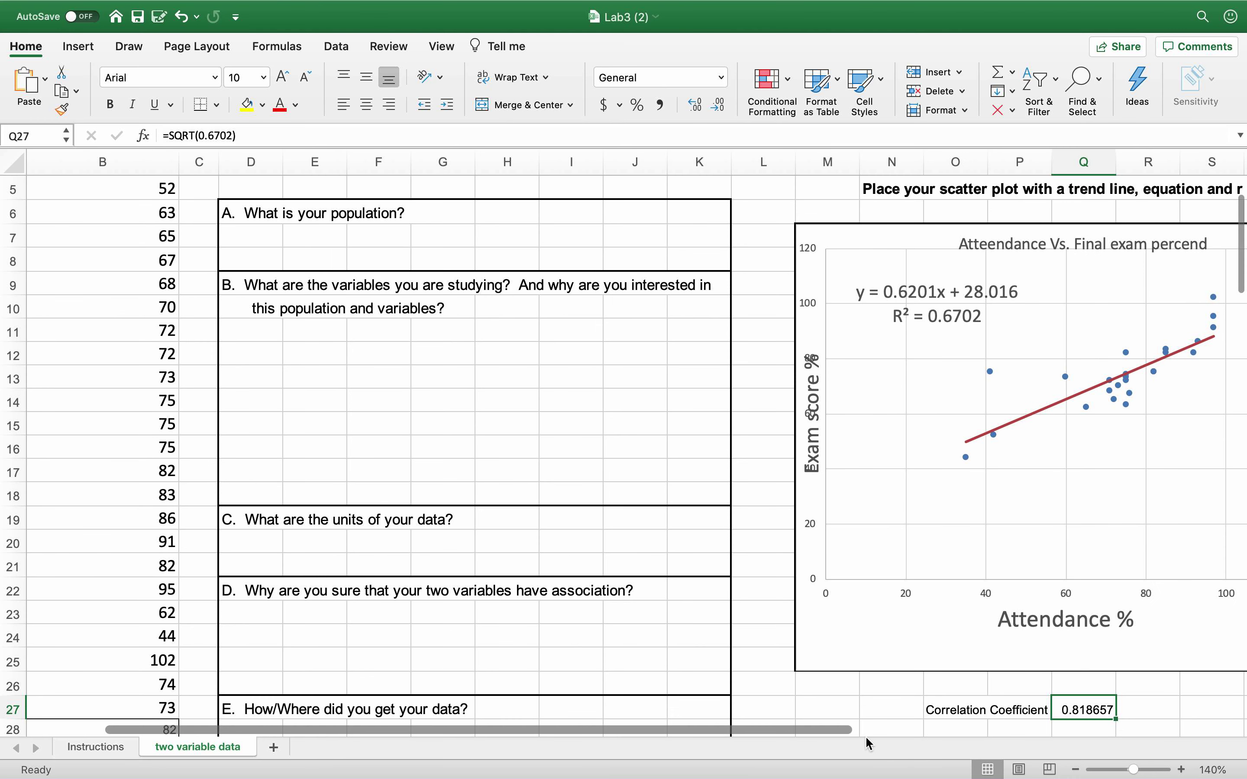
pyautogui.hscroll(3, 886, 706)
pyautogui.scroll(-1, 922, 661)
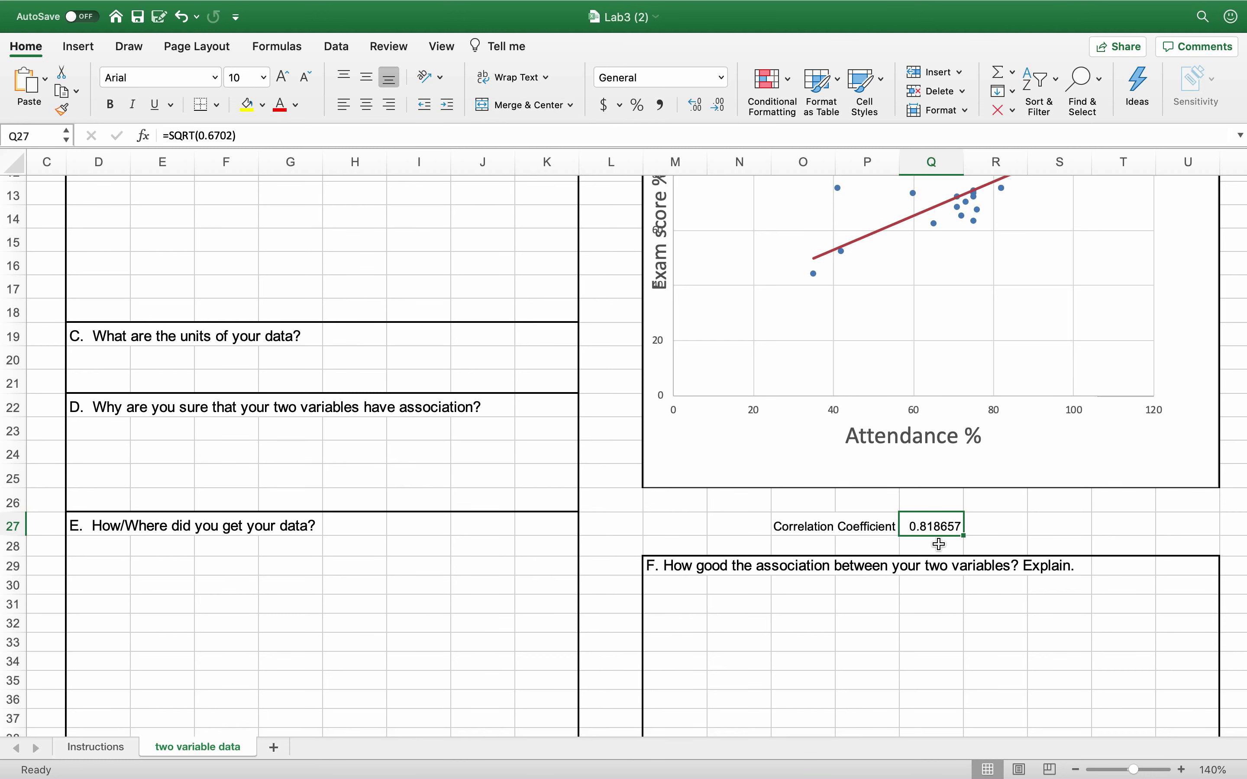
pyautogui.scroll(1, 952, 506)
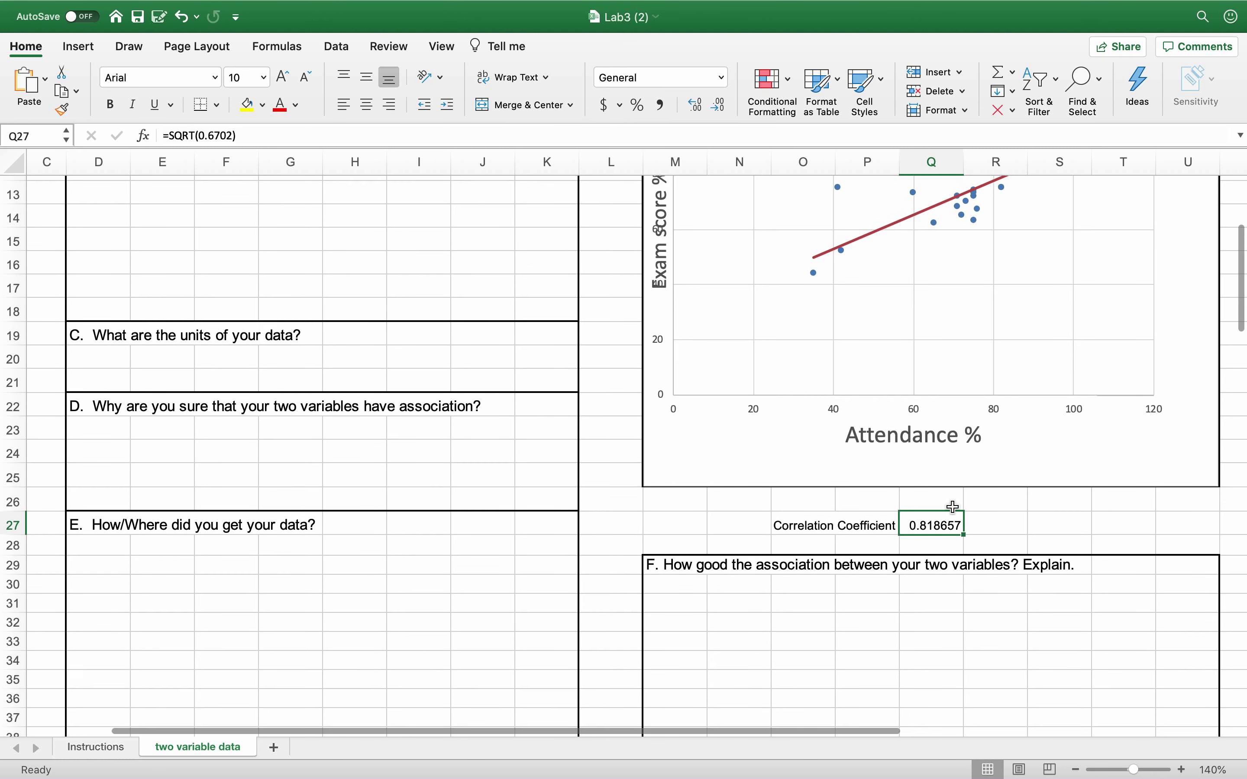
pyautogui.scroll(5, 952, 525)
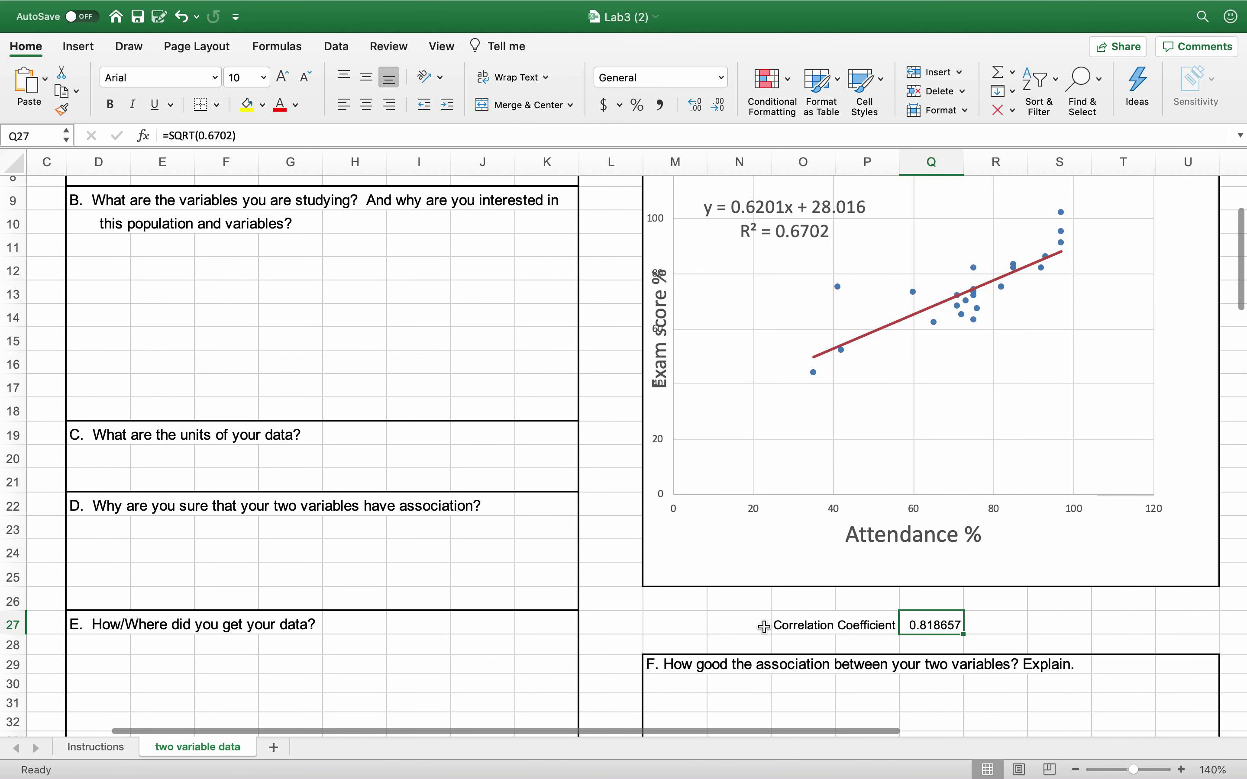
pyautogui.moveTo(772, 730); pyautogui.dragTo(539, 735)
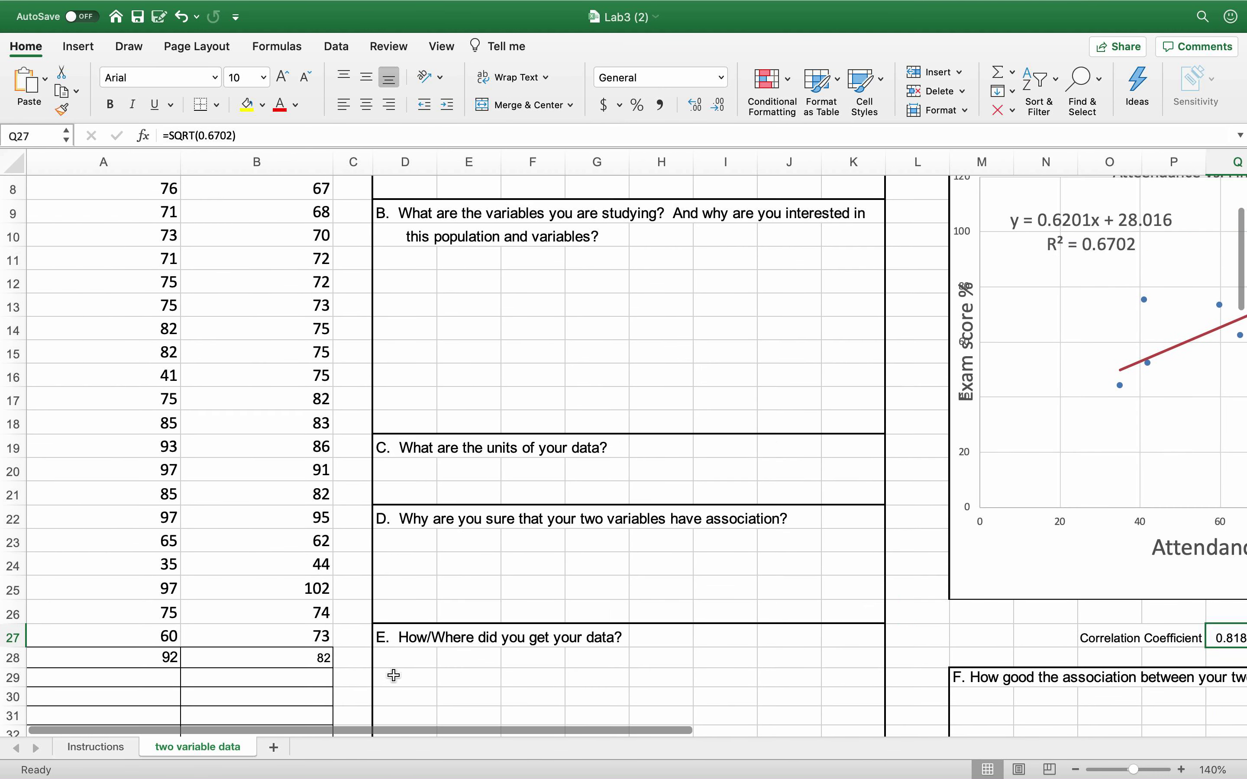
pyautogui.scroll(-2, 363, 601)
pyautogui.scroll(5, 362, 601)
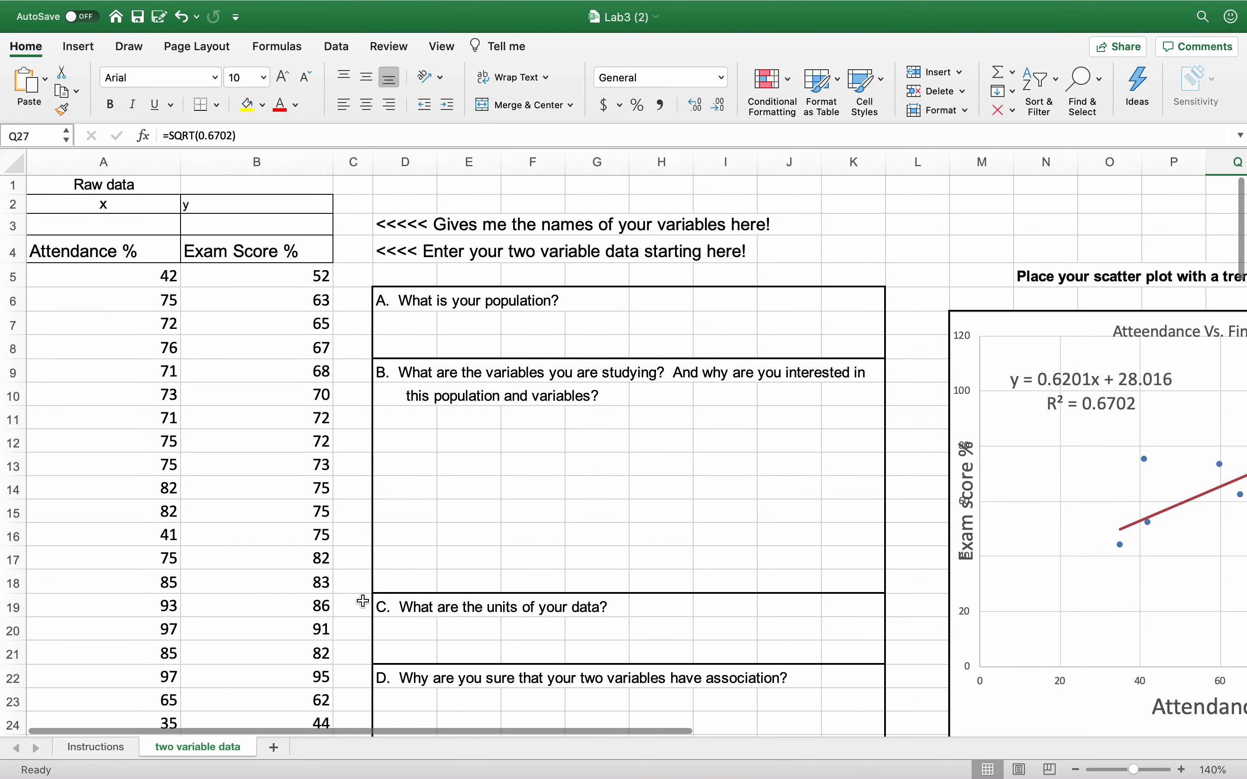
pyautogui.scroll(-2, 363, 601)
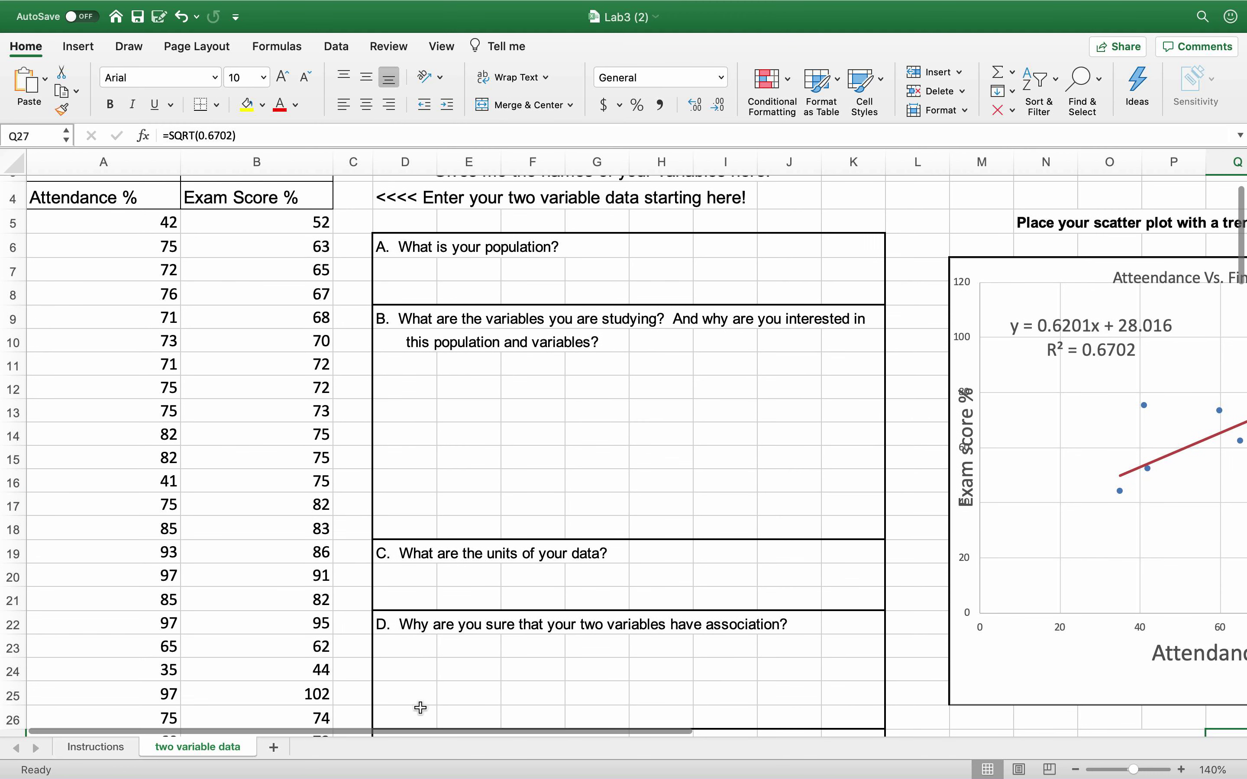
pyautogui.scroll(1, 441, 729)
pyautogui.hscroll(5, 494, 733)
pyautogui.hscroll(-3, 514, 735)
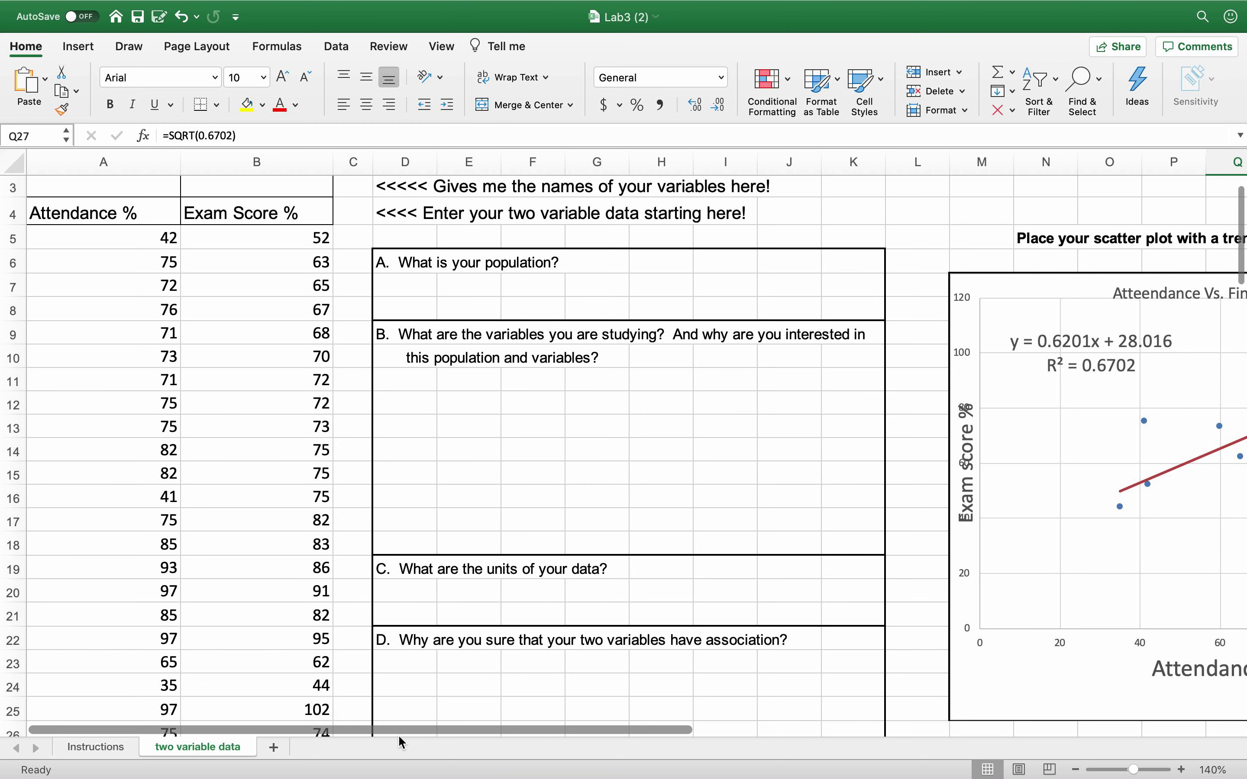
pyautogui.hscroll(5, 511, 735)
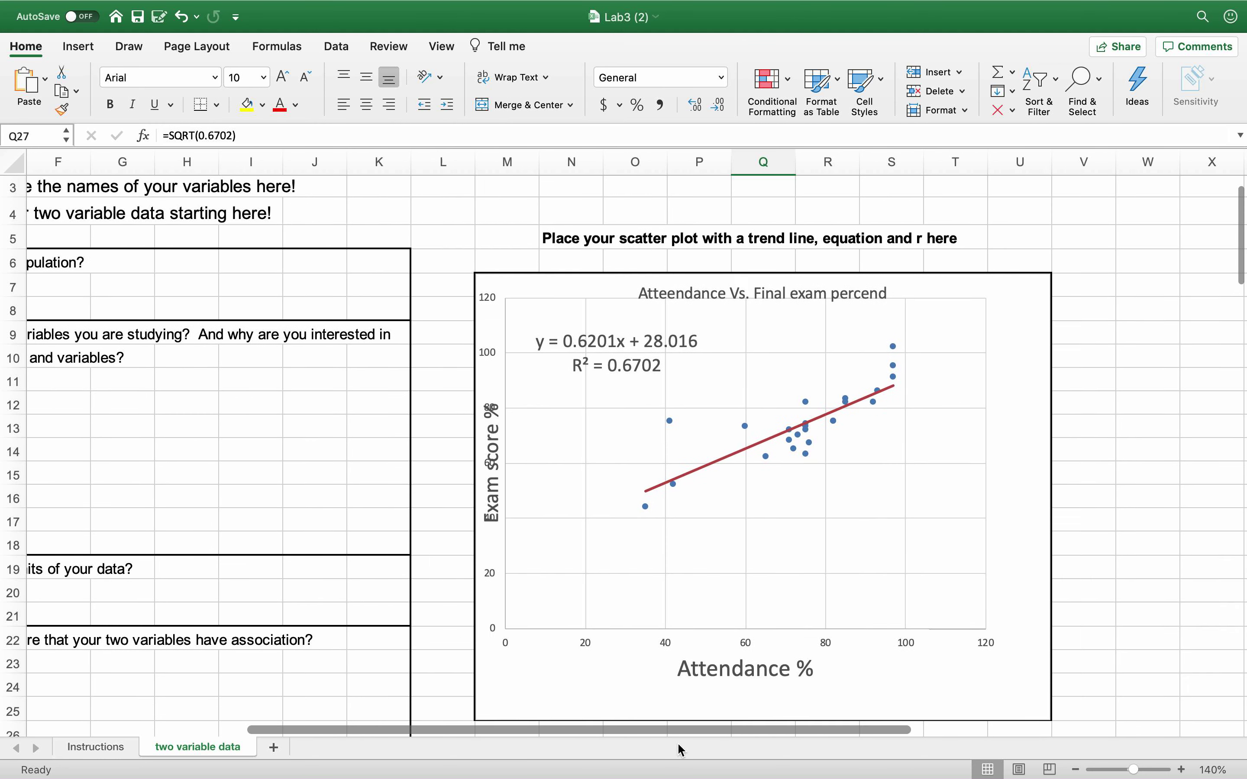
pyautogui.scroll(-6, 745, 629)
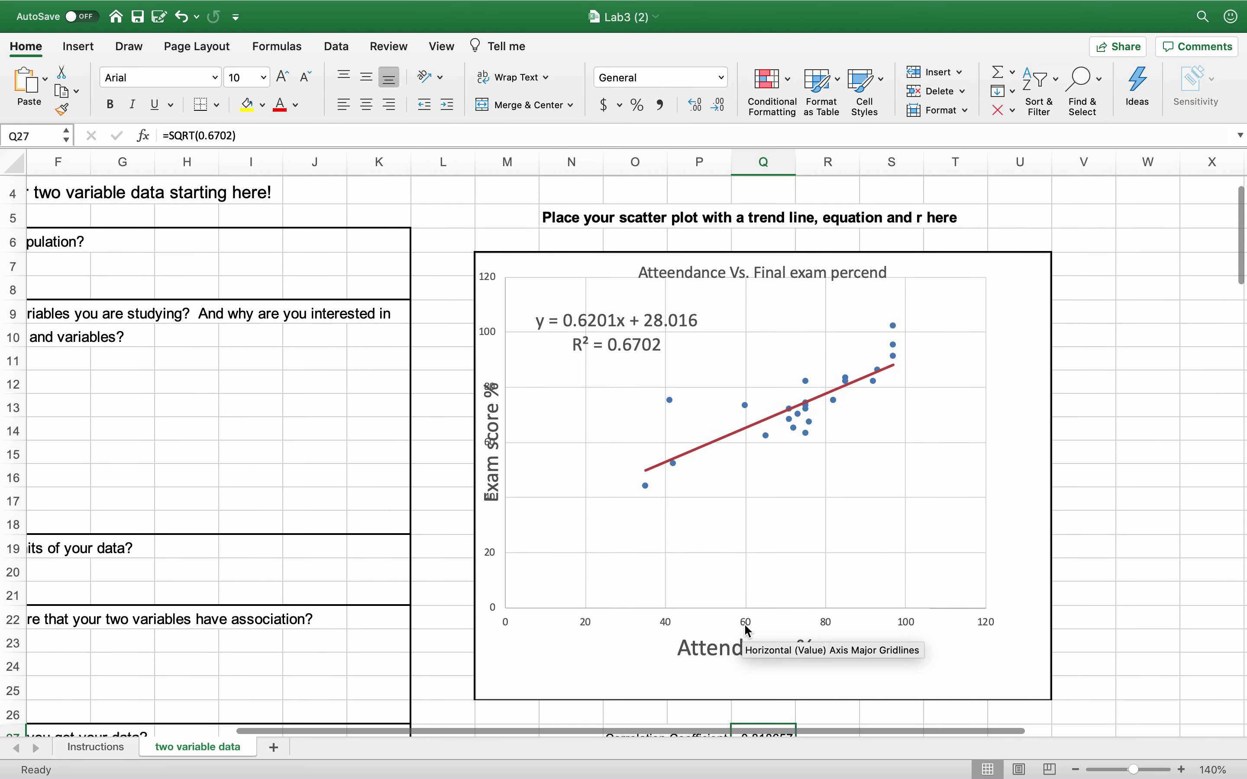
pyautogui.click(610, 562)
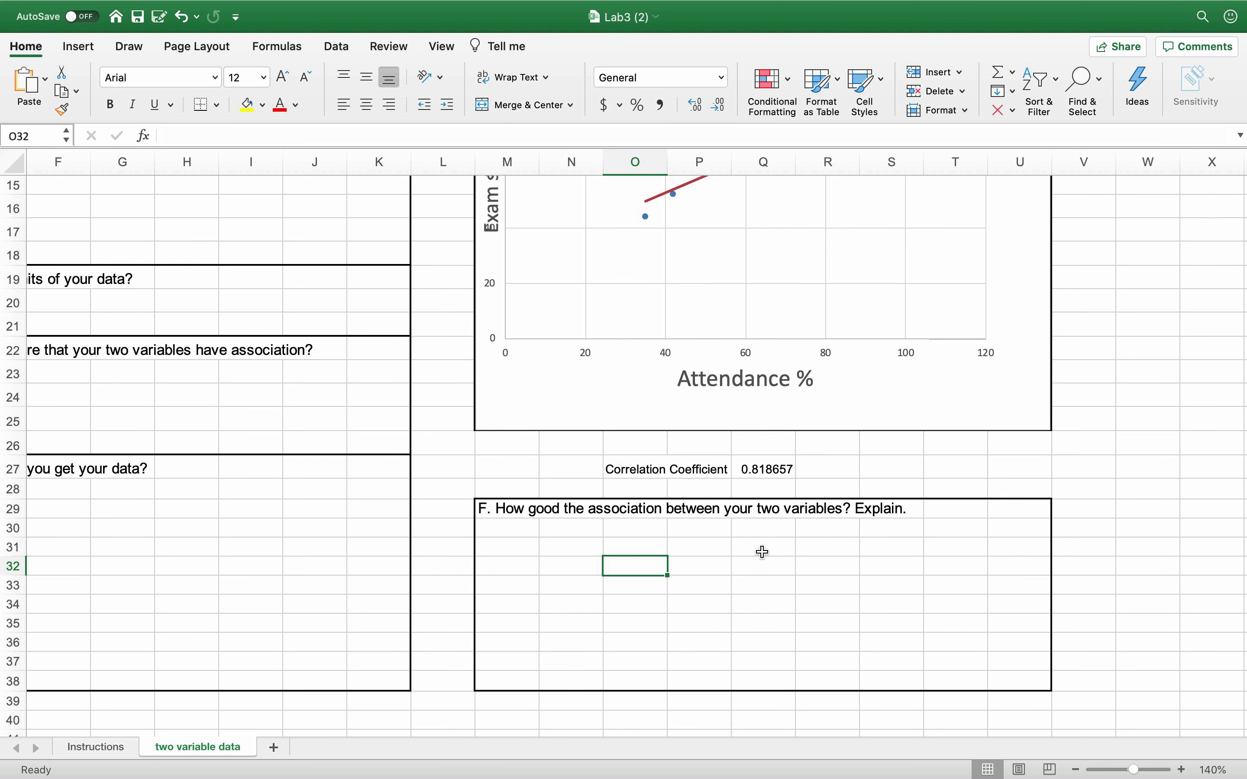
pyautogui.click(768, 470)
pyautogui.click(651, 473)
pyautogui.click(769, 467)
pyautogui.scroll(-1, 770, 468)
pyautogui.scroll(10, 770, 467)
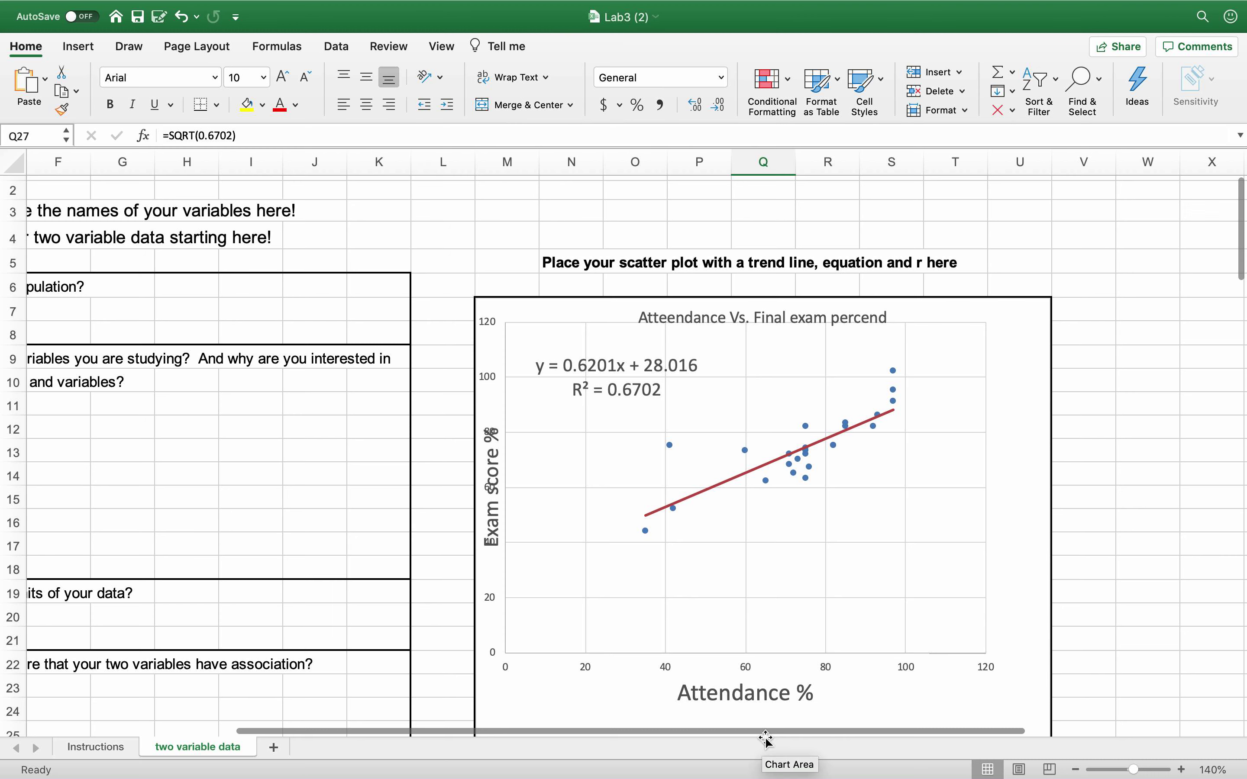
pyautogui.moveTo(767, 731); pyautogui.dragTo(499, 533)
pyautogui.click(582, 330)
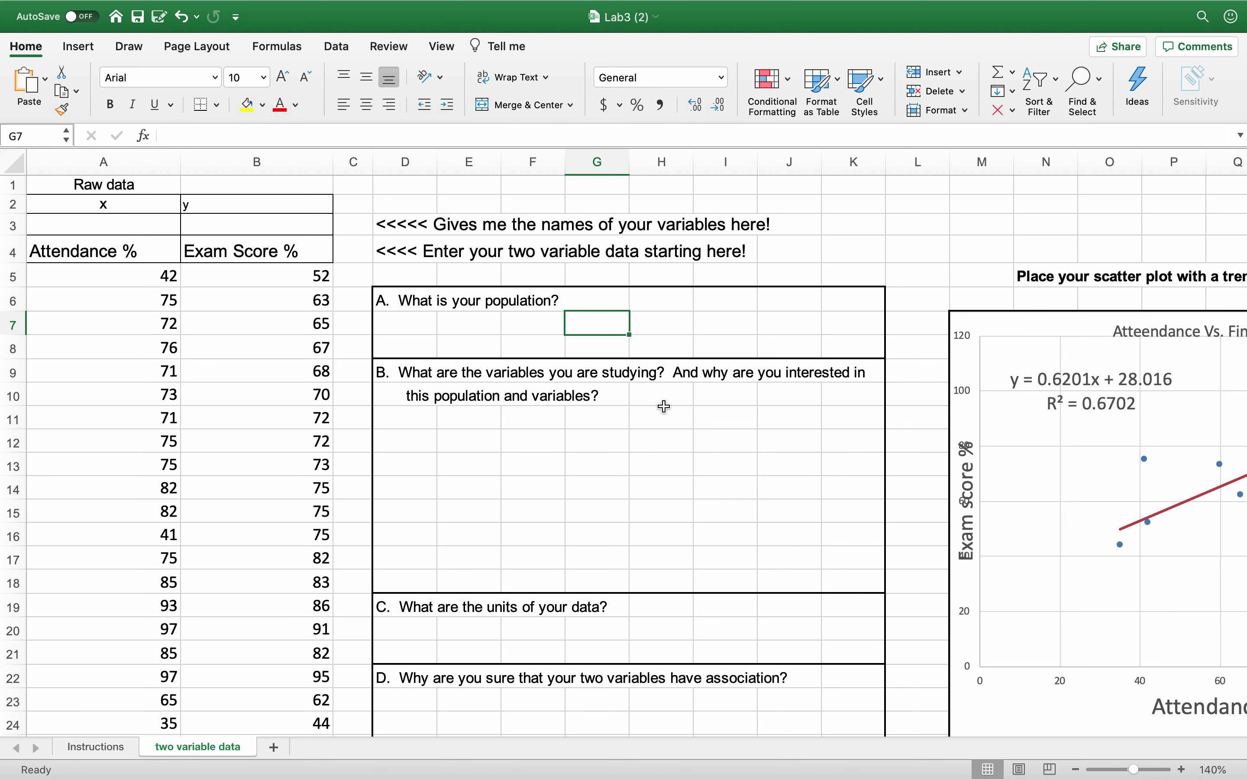
pyautogui.scroll(-1, 660, 446)
pyautogui.scroll(-3, 659, 446)
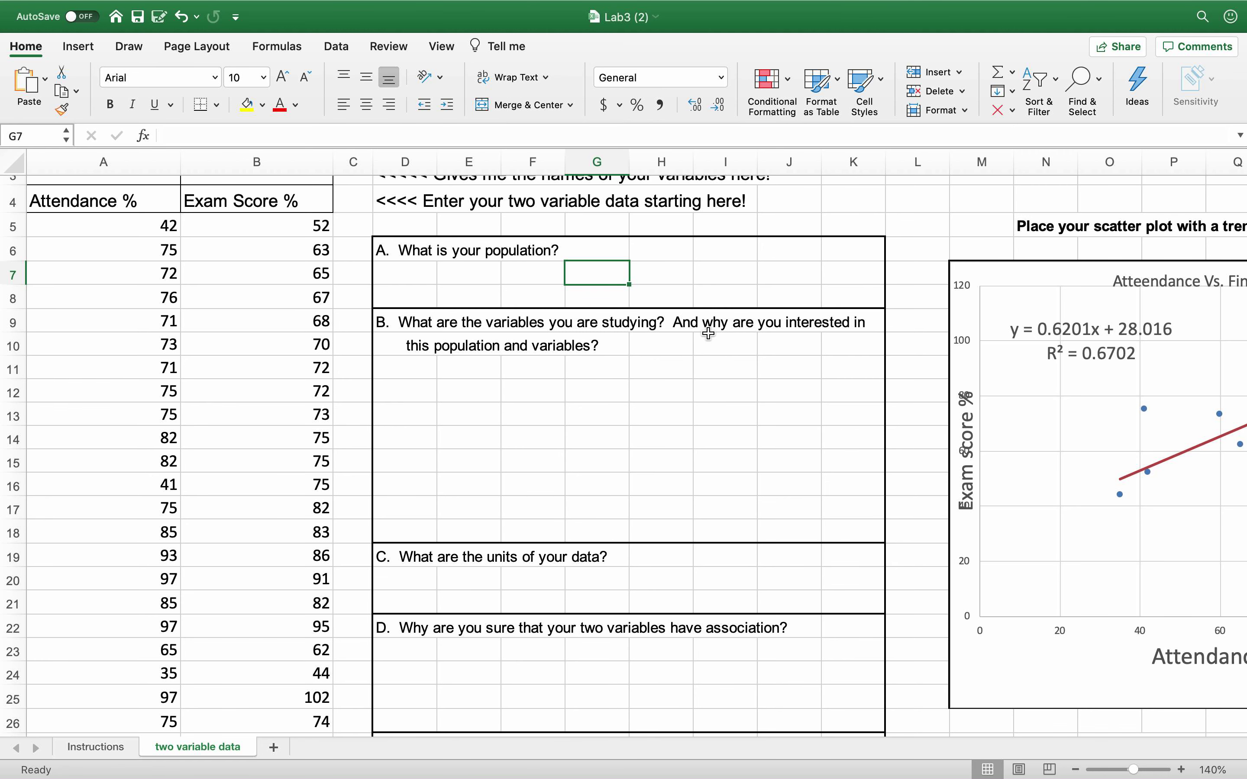
pyautogui.scroll(-10, 715, 451)
pyautogui.scroll(1, 716, 451)
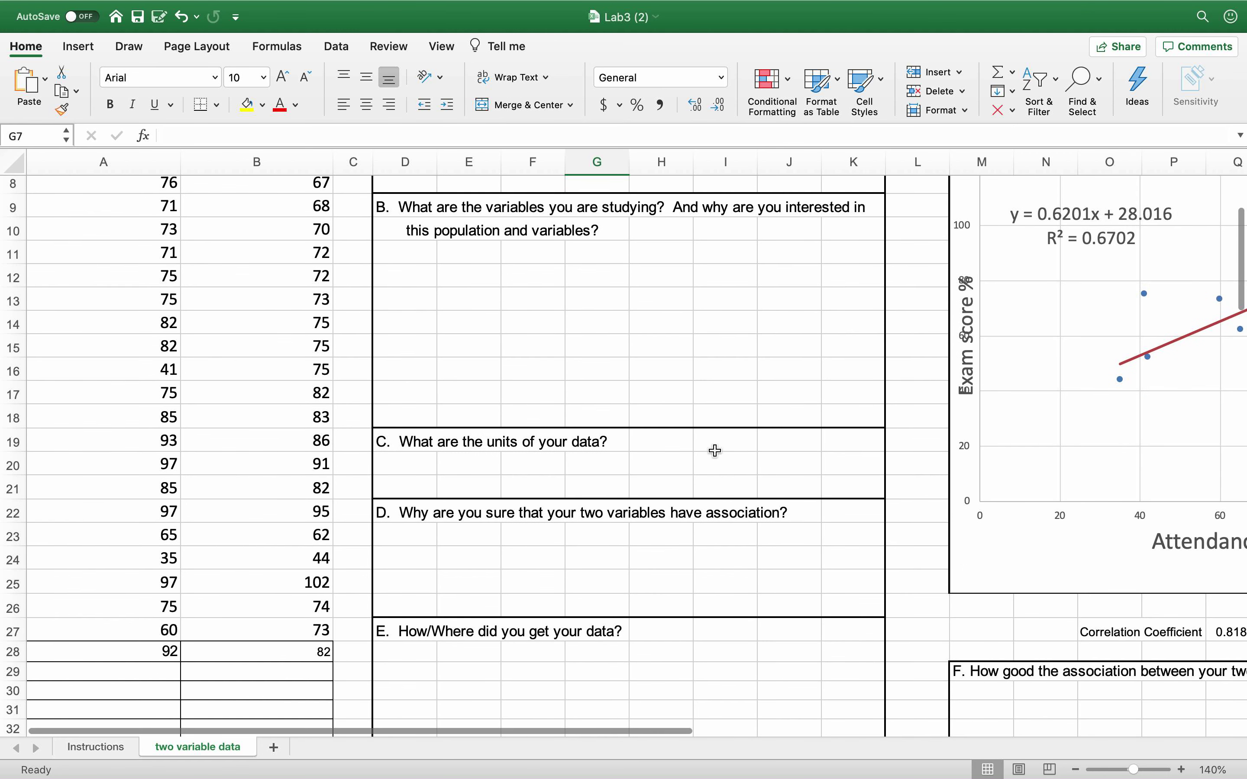
pyautogui.scroll(6, 711, 577)
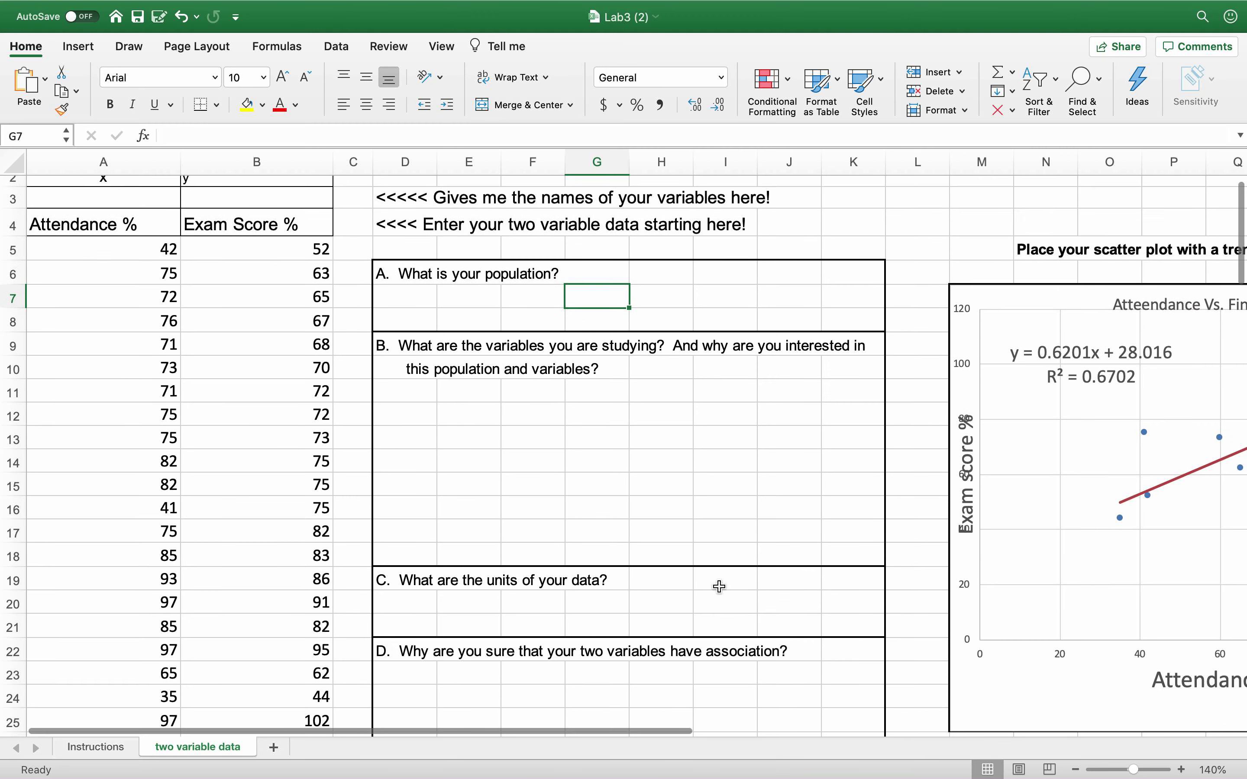
pyautogui.scroll(1, 718, 587)
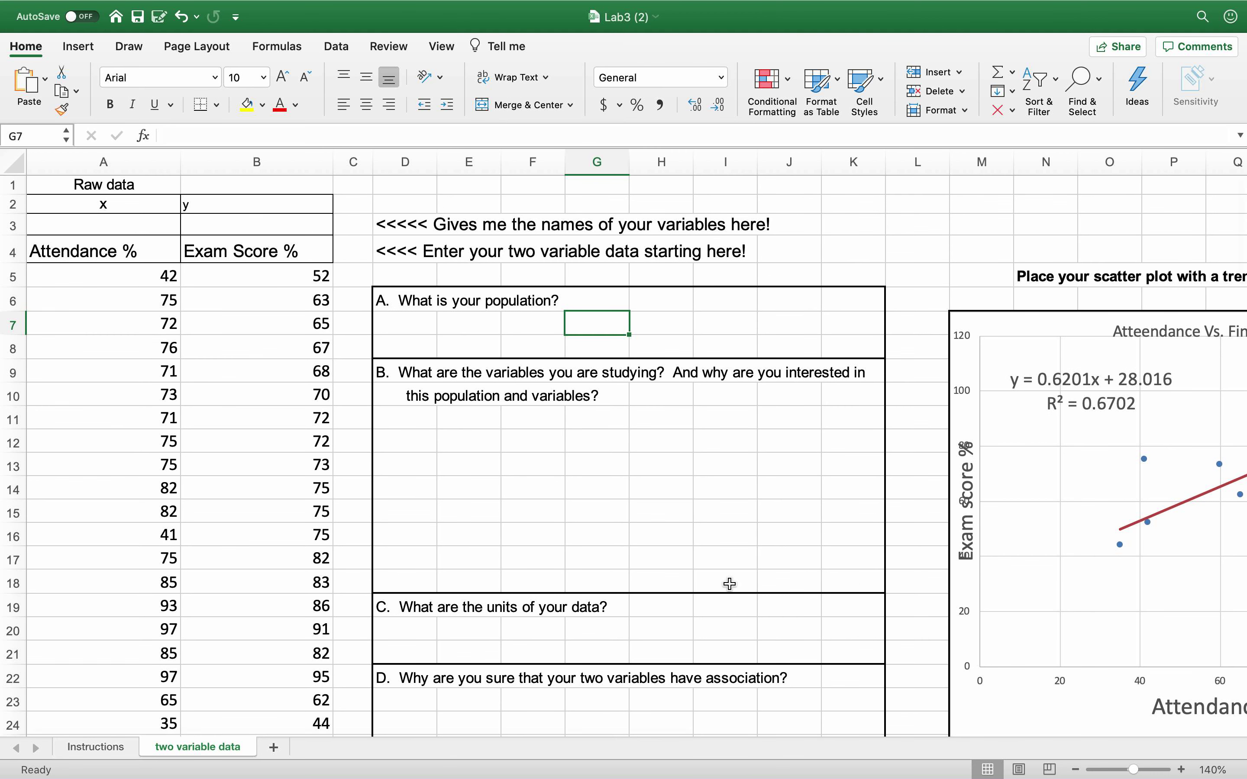